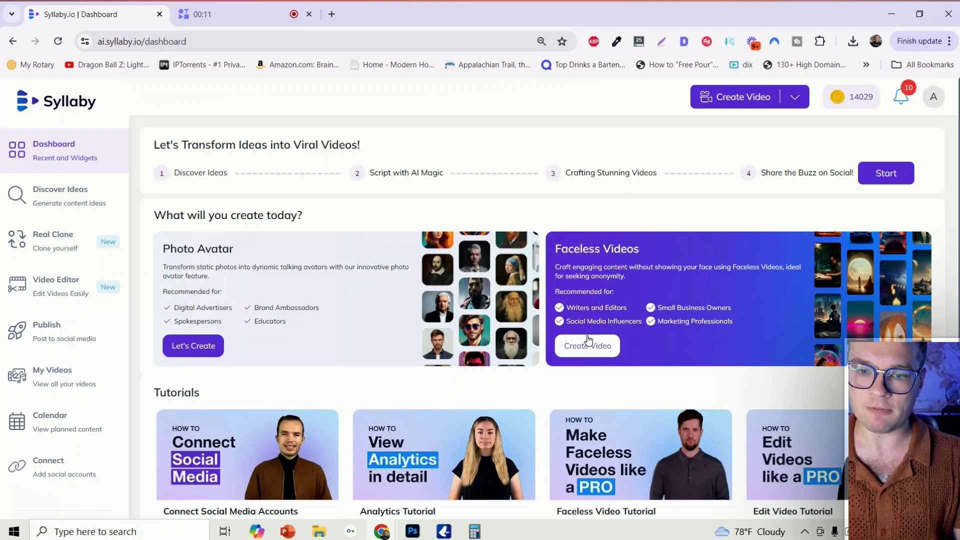
Start a new faceless video and page through the AI Visuals style carousel.
{"action": "left_click", "coordinate": [593, 352]}
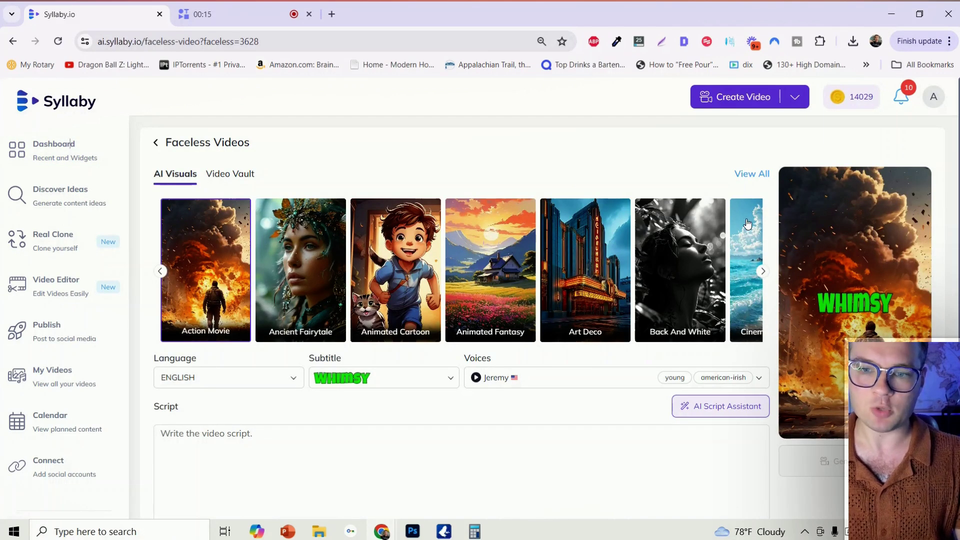
{"action": "left_click", "coordinate": [762, 271]}
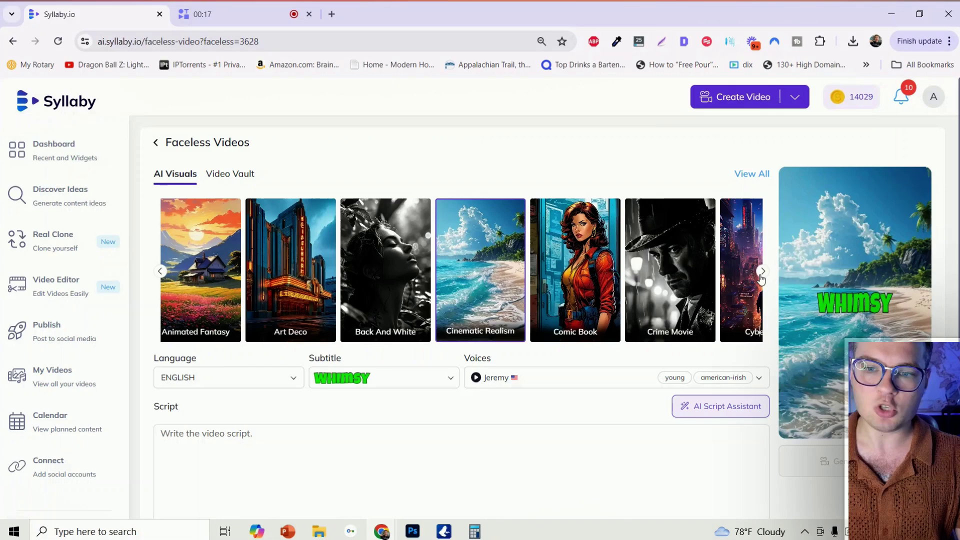
{"action": "left_click", "coordinate": [762, 271]}
{"action": "left_click", "coordinate": [762, 271]}
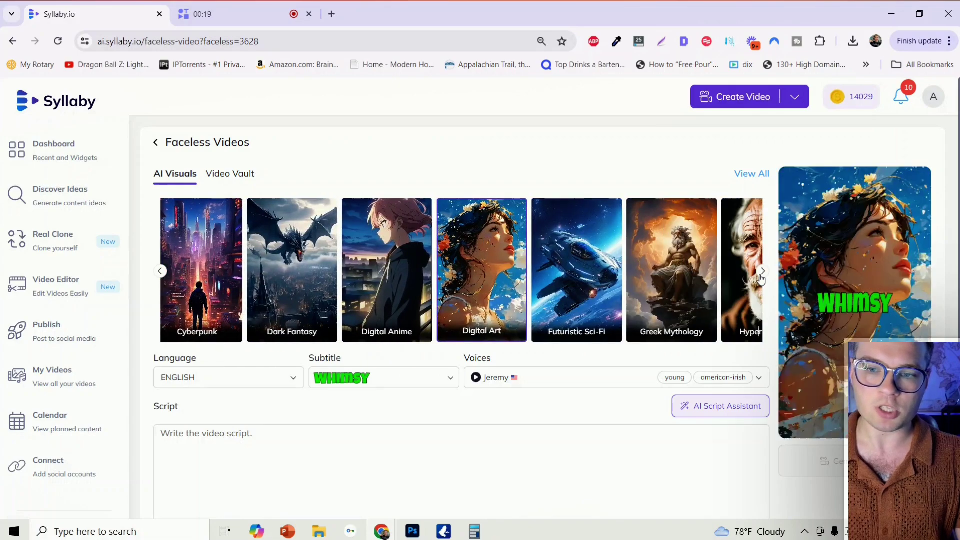
{"action": "left_click", "coordinate": [762, 272]}
Open the full gallery of AI visual styles and scroll through it.
{"action": "left_click", "coordinate": [750, 174]}
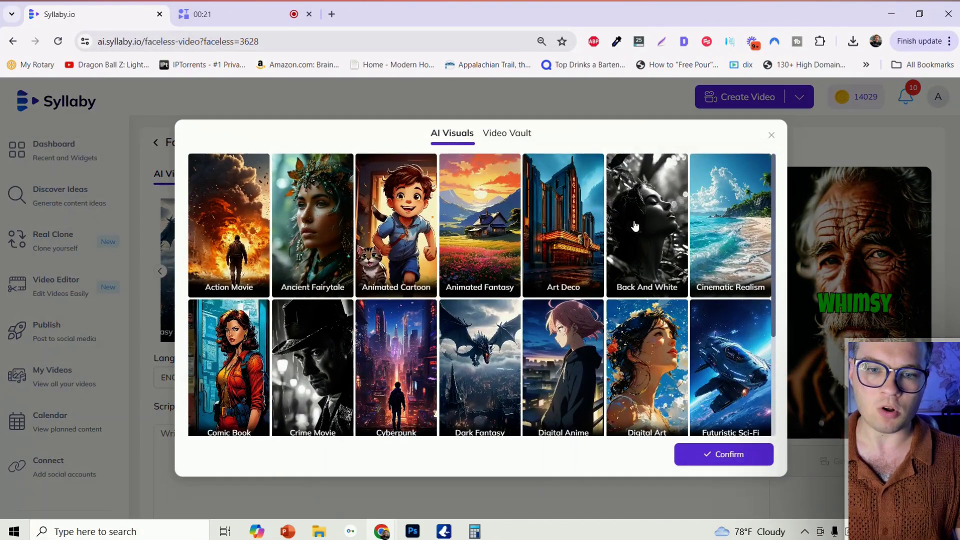
{"action": "scroll", "coordinate": [516, 322], "scroll_direction": "down", "scroll_amount": 3}
{"action": "scroll", "coordinate": [516, 321], "scroll_direction": "up", "scroll_amount": 3}
{"action": "scroll", "coordinate": [505, 267], "scroll_direction": "down", "scroll_amount": 3}
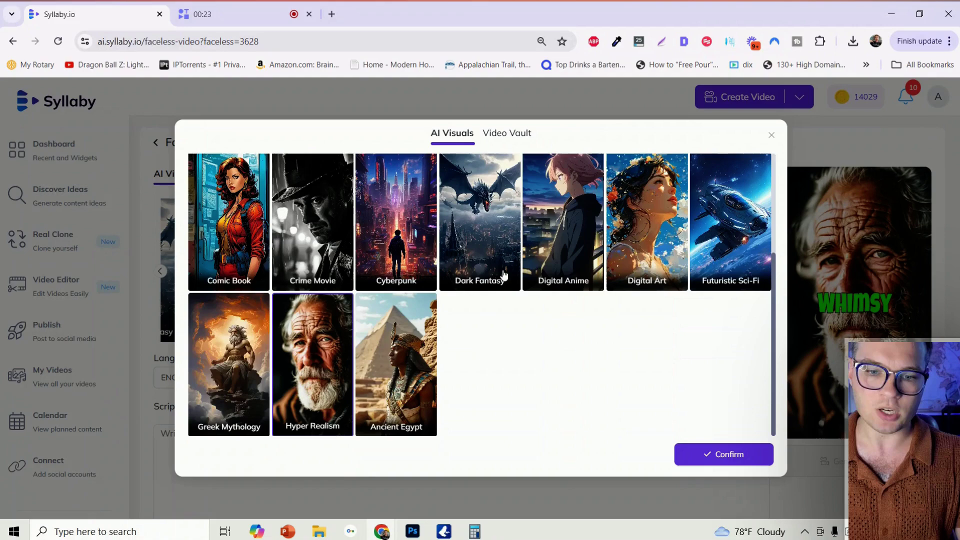
{"action": "scroll", "coordinate": [500, 280], "scroll_direction": "up", "scroll_amount": 3}
{"action": "scroll", "coordinate": [492, 295], "scroll_direction": "down", "scroll_amount": 3}
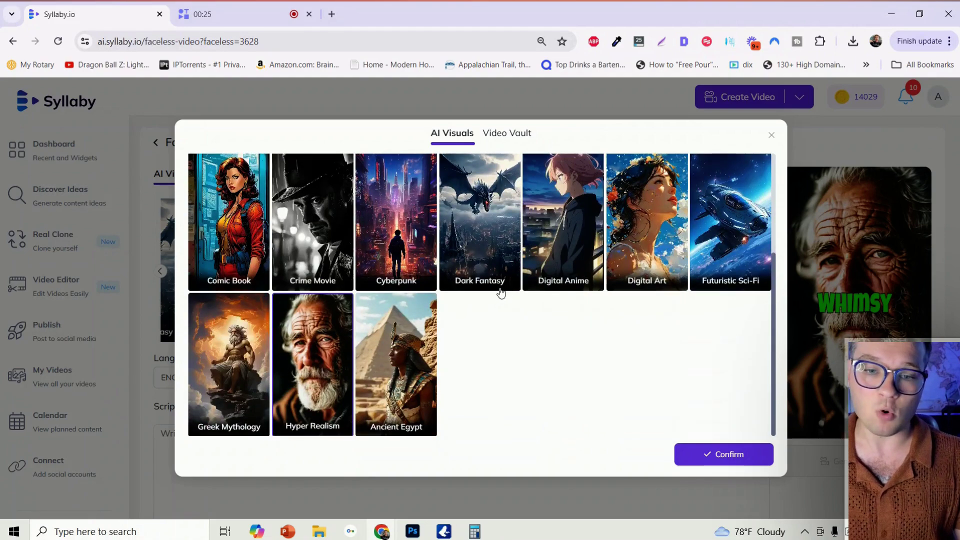
{"action": "scroll", "coordinate": [650, 300], "scroll_direction": "up", "scroll_amount": 3}
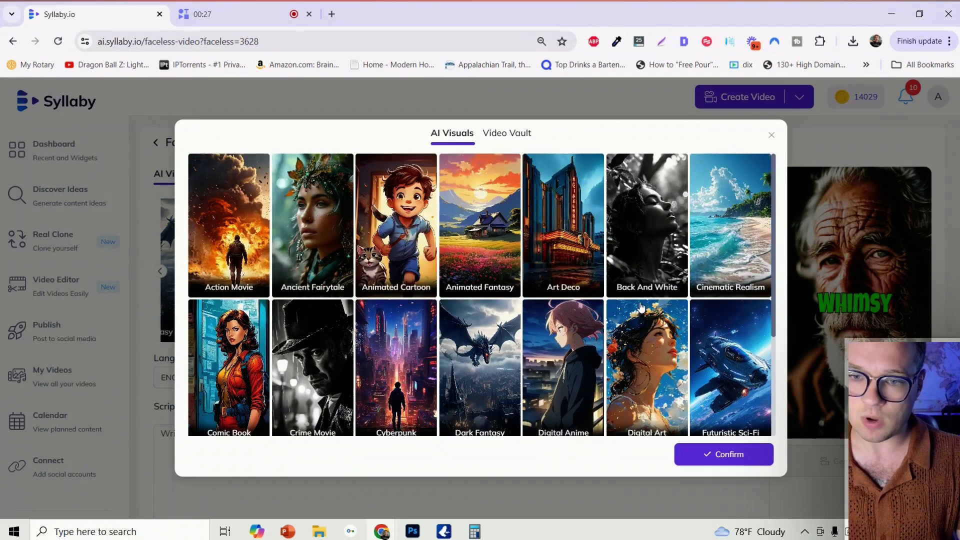
{"action": "scroll", "coordinate": [646, 295], "scroll_direction": "down", "scroll_amount": 3}
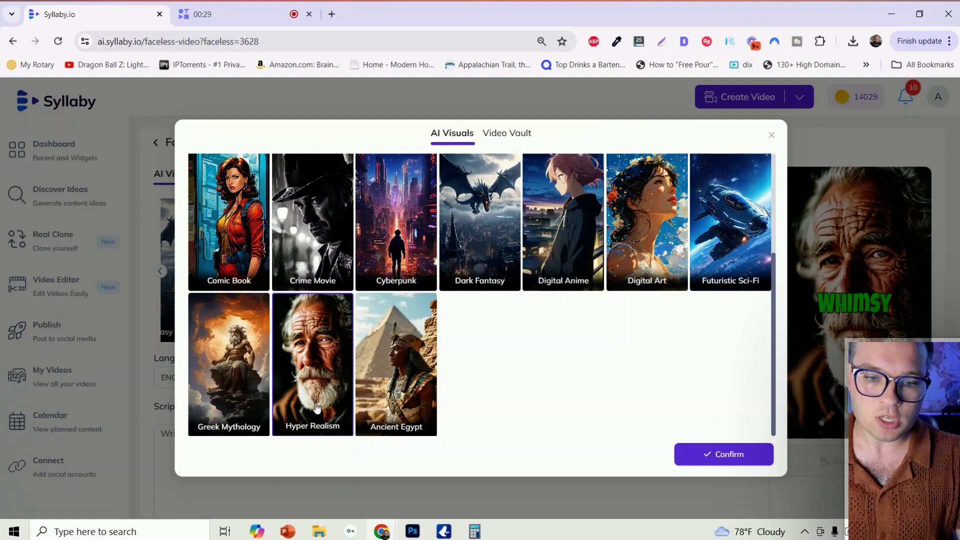
Confirm Ancient Egypt as the visual style and keep the language English.
{"action": "left_click", "coordinate": [400, 359]}
{"action": "left_click", "coordinate": [692, 454]}
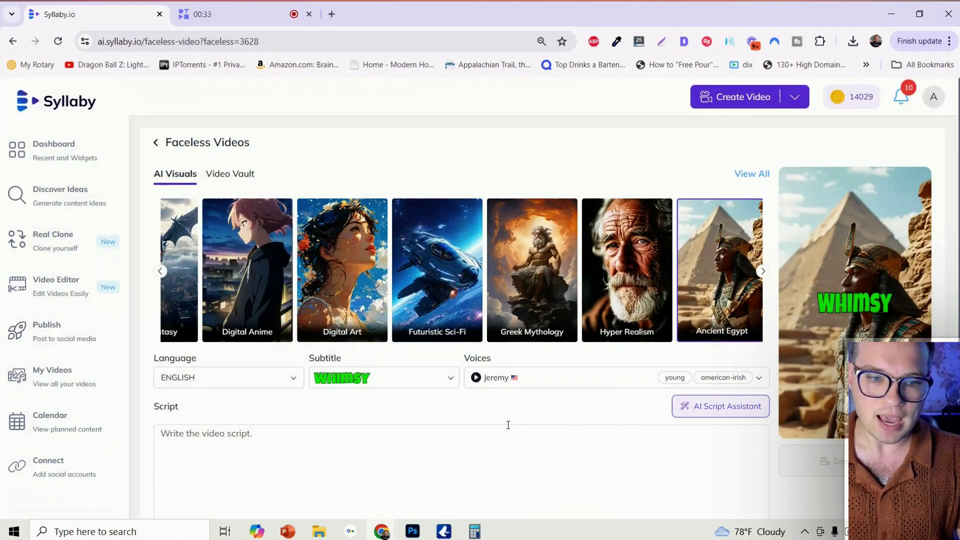
{"action": "left_click", "coordinate": [207, 376]}
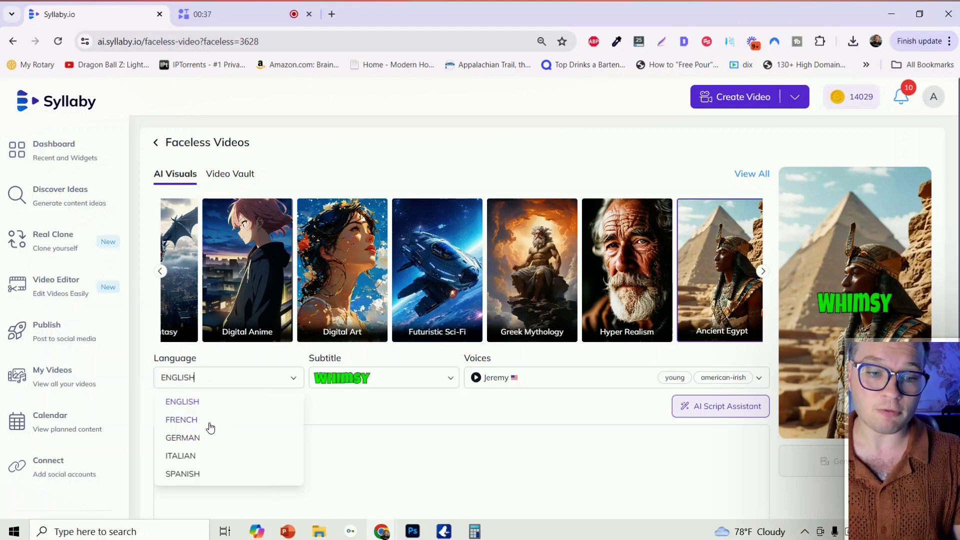
{"action": "left_click", "coordinate": [404, 415]}
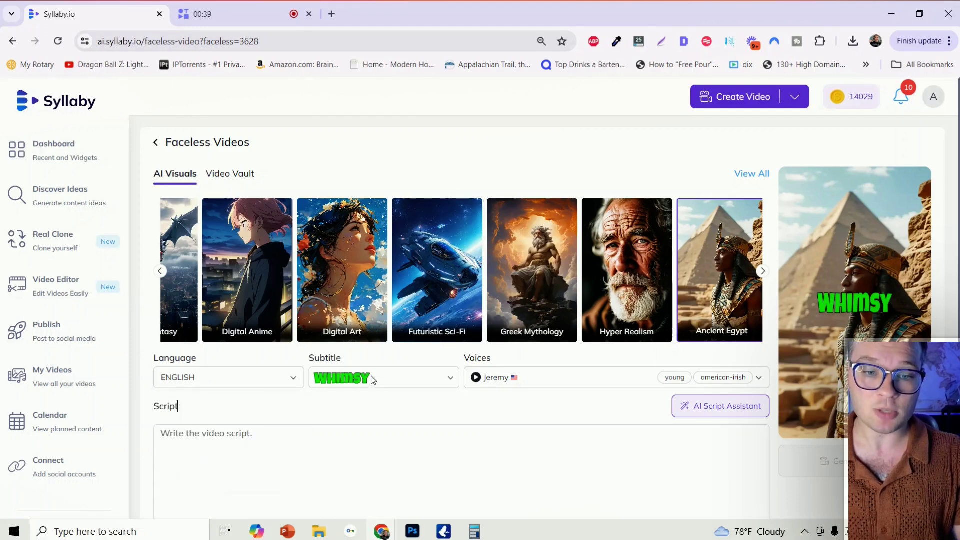
Set subtitles to Dynamo and browse the list of narration voices.
{"action": "left_click", "coordinate": [374, 378]}
{"action": "scroll", "coordinate": [450, 325], "scroll_direction": "down", "scroll_amount": 4}
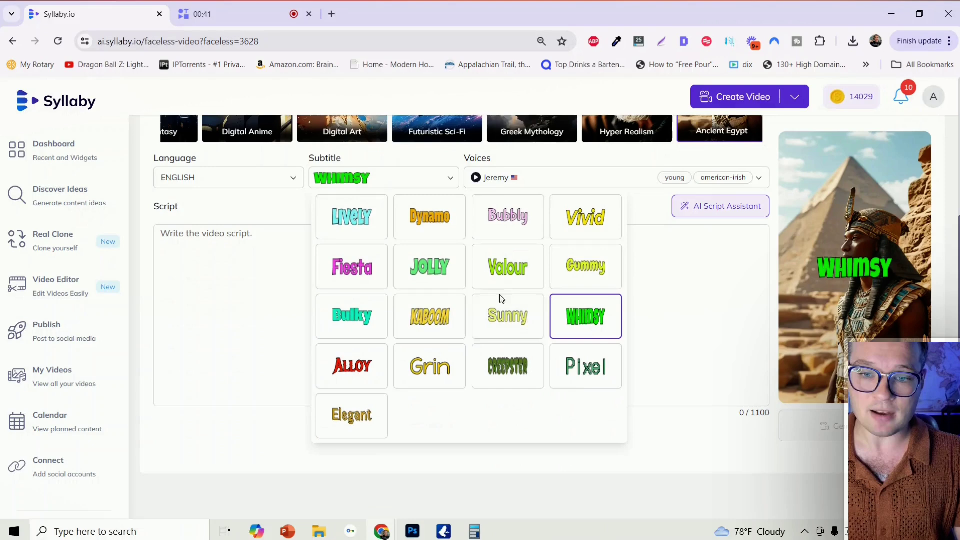
{"action": "left_click", "coordinate": [421, 229]}
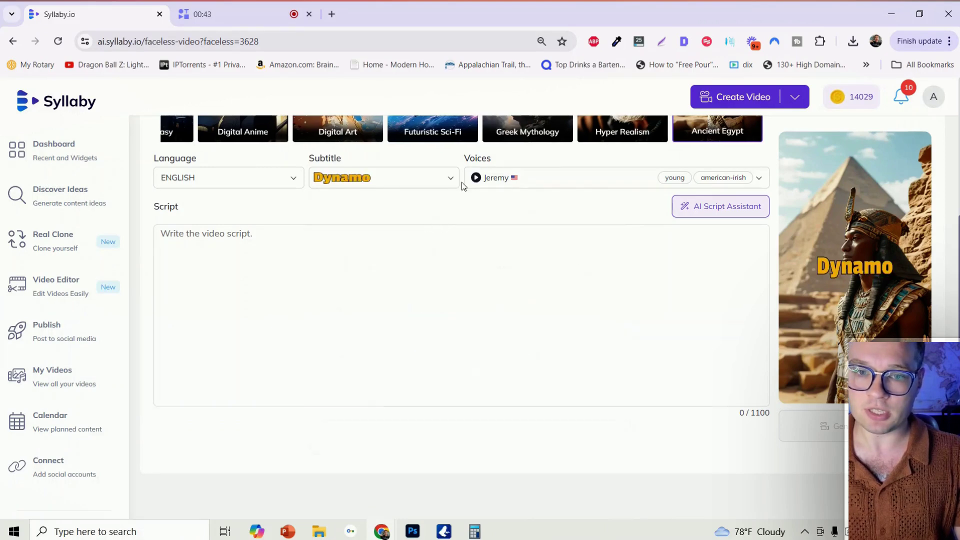
{"action": "left_click", "coordinate": [523, 176]}
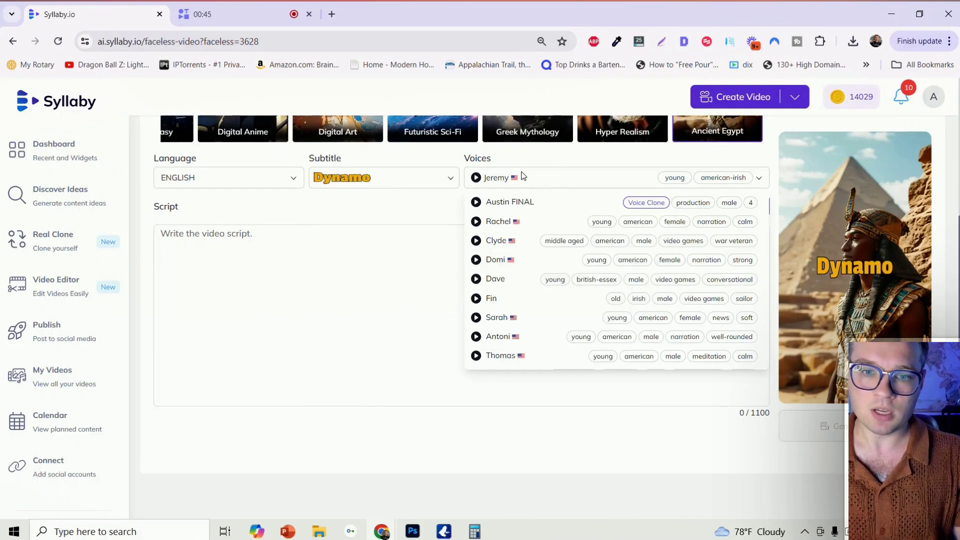
{"action": "scroll", "coordinate": [531, 274], "scroll_direction": "down", "scroll_amount": 10}
{"action": "scroll", "coordinate": [531, 274], "scroll_direction": "up", "scroll_amount": 3}
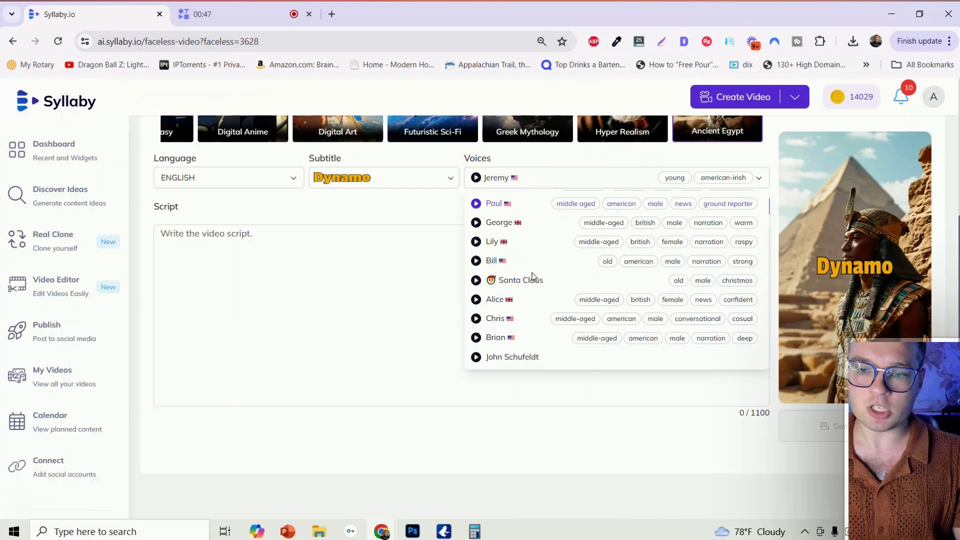
{"action": "scroll", "coordinate": [531, 278], "scroll_direction": "up", "scroll_amount": 3}
{"action": "scroll", "coordinate": [533, 300], "scroll_direction": "up", "scroll_amount": 5}
{"action": "scroll", "coordinate": [533, 315], "scroll_direction": "up", "scroll_amount": 4}
{"action": "scroll", "coordinate": [532, 401], "scroll_direction": "down", "scroll_amount": 4}
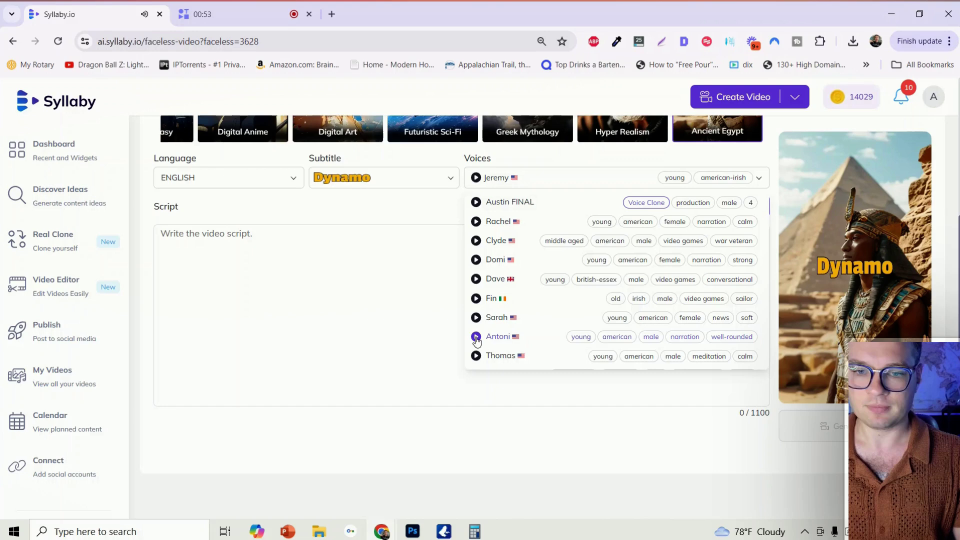
{"action": "scroll", "coordinate": [535, 320], "scroll_direction": "up", "scroll_amount": 1}
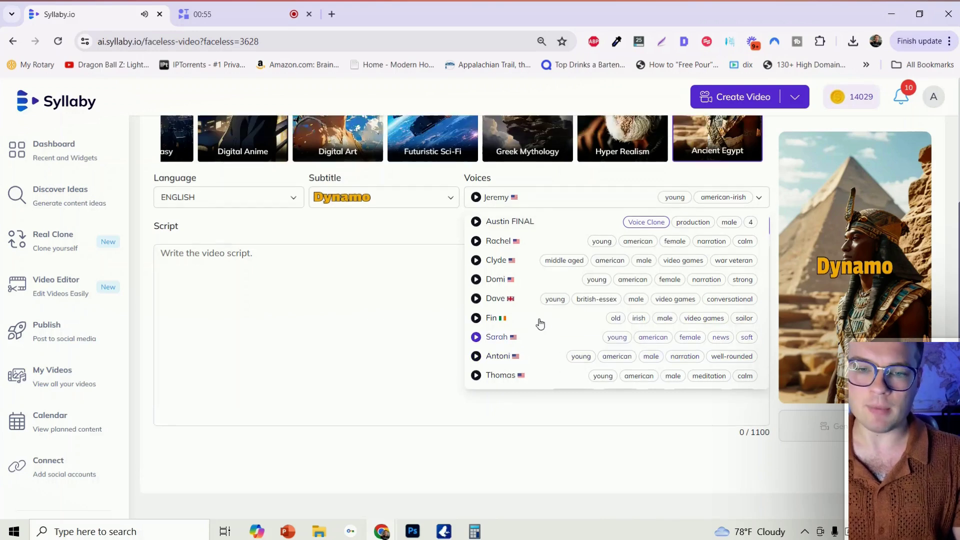
{"action": "scroll", "coordinate": [540, 323], "scroll_direction": "up", "scroll_amount": 3}
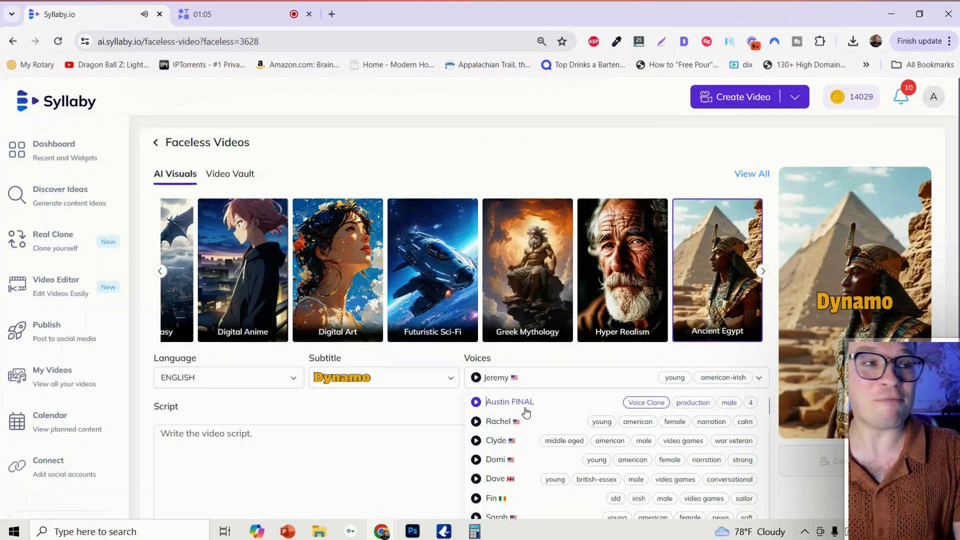
Choose the cloned Austin FINAL voice and enter an AI script prompt about ancient Egypt's secret facts.
{"action": "left_click", "coordinate": [564, 402]}
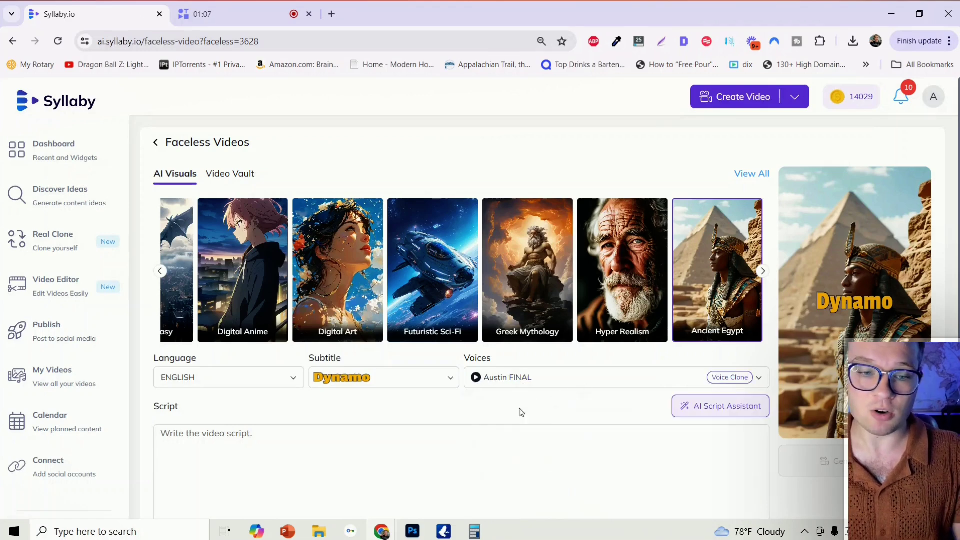
{"action": "scroll", "coordinate": [508, 450], "scroll_direction": "down", "scroll_amount": 3}
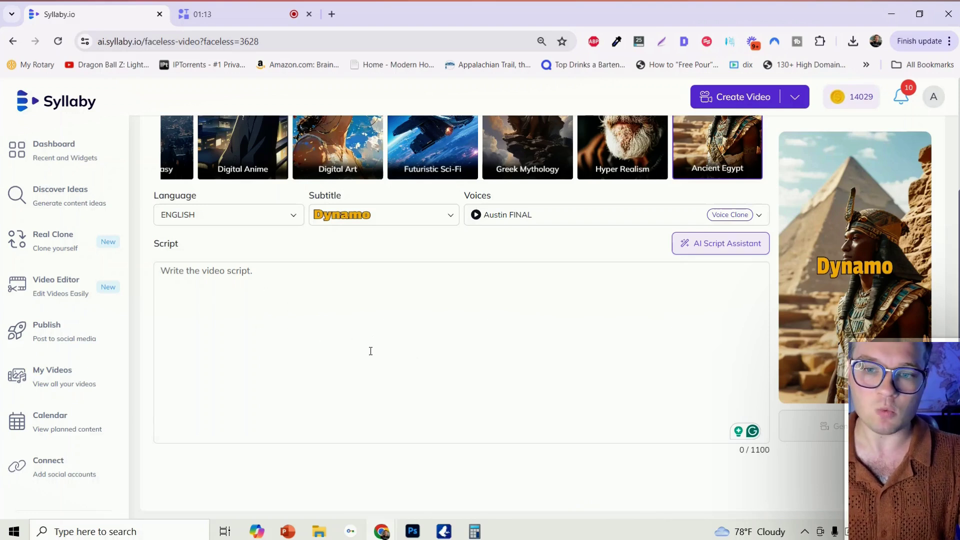
{"action": "left_click", "coordinate": [726, 252]}
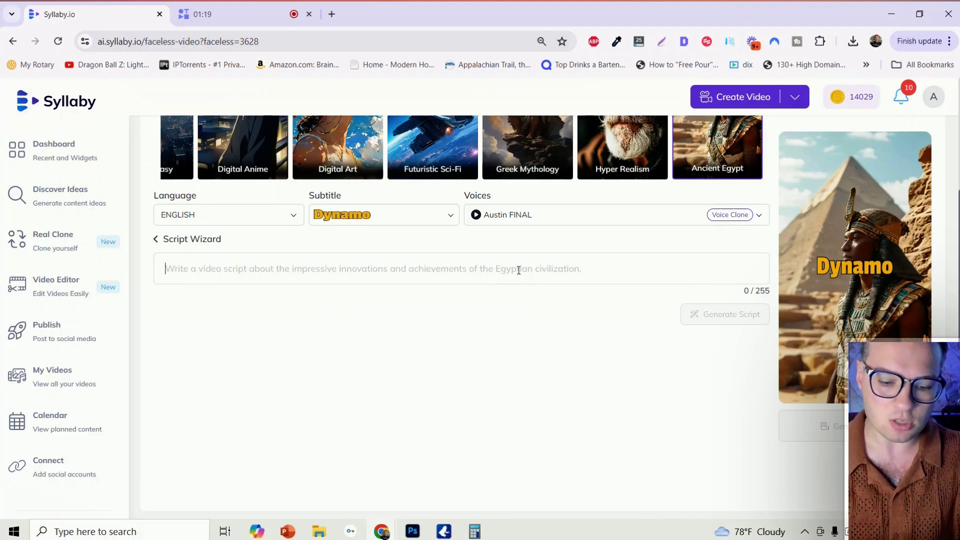
{"action": "type", "text": "3 s"}
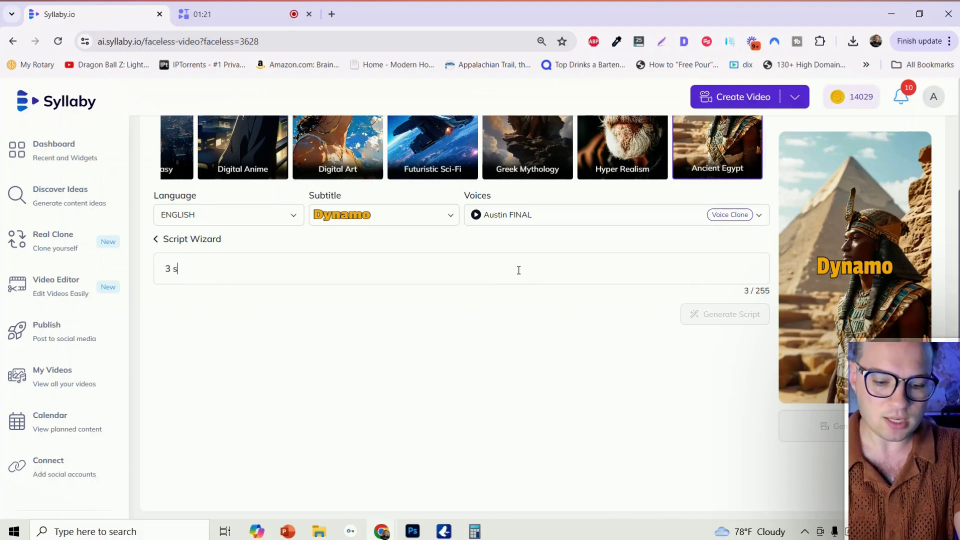
{"action": "type", "text": "ecret facts about ancient Egypt"}
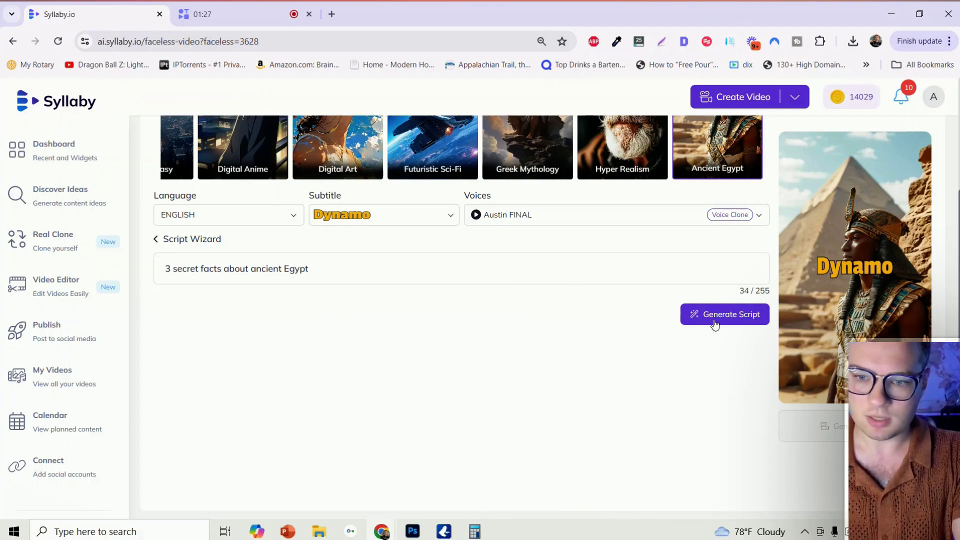
Generate the ancient Egypt script, review it, and start rendering the faceless video.
{"action": "left_click", "coordinate": [714, 324]}
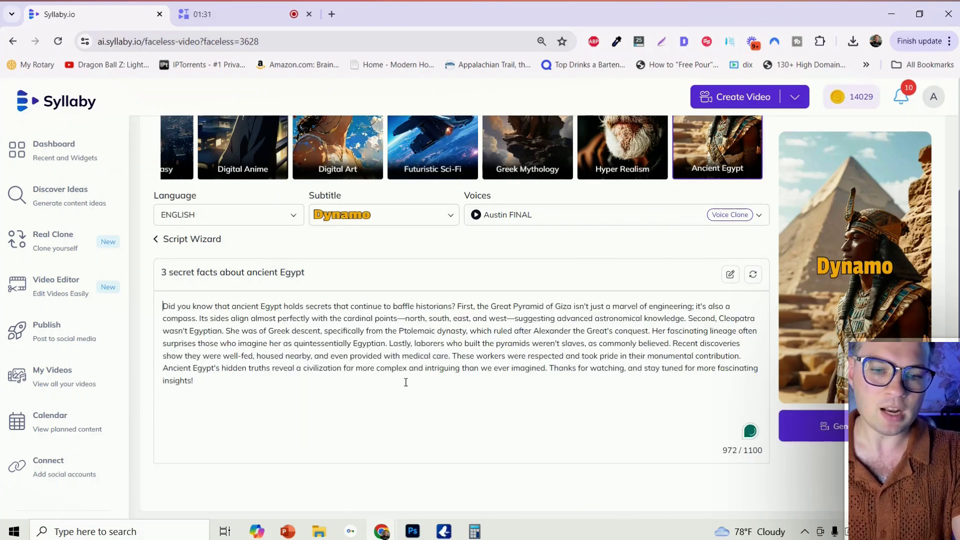
{"action": "left_click_drag", "start_coordinate": [330, 404], "coordinate": [151, 300]}
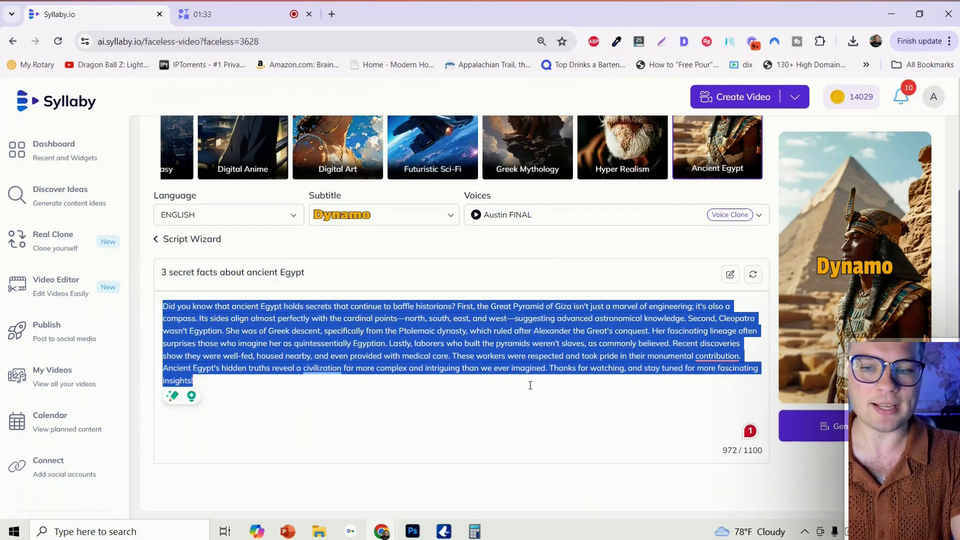
{"action": "left_click", "coordinate": [606, 405]}
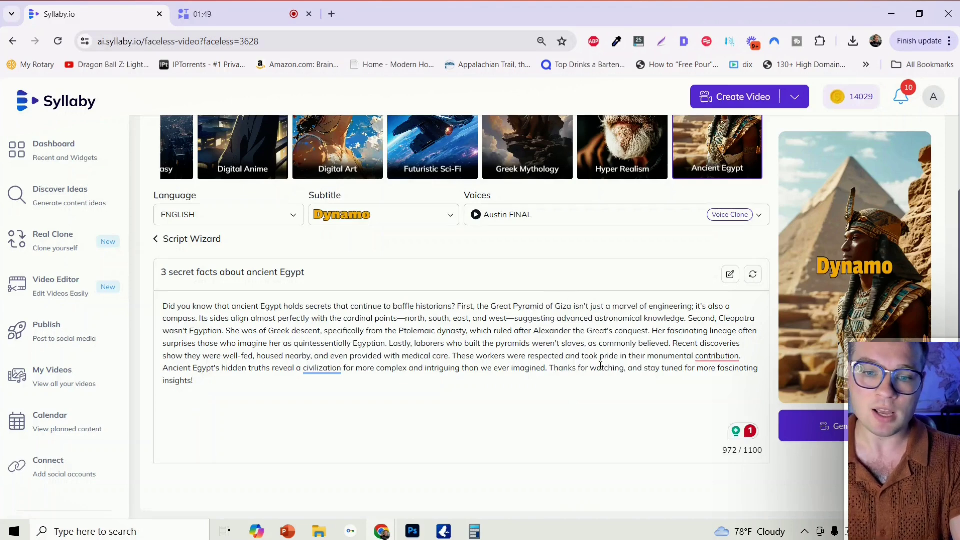
{"action": "left_click", "coordinate": [532, 318]}
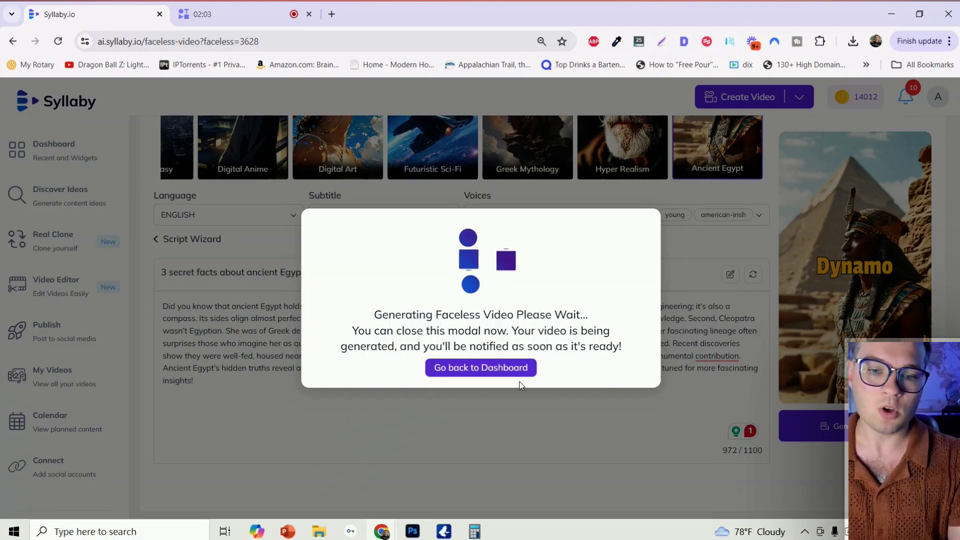
Return to the dashboard and open the list of all videos.
{"action": "left_click", "coordinate": [483, 369]}
{"action": "scroll", "coordinate": [483, 330], "scroll_direction": "down", "scroll_amount": 5}
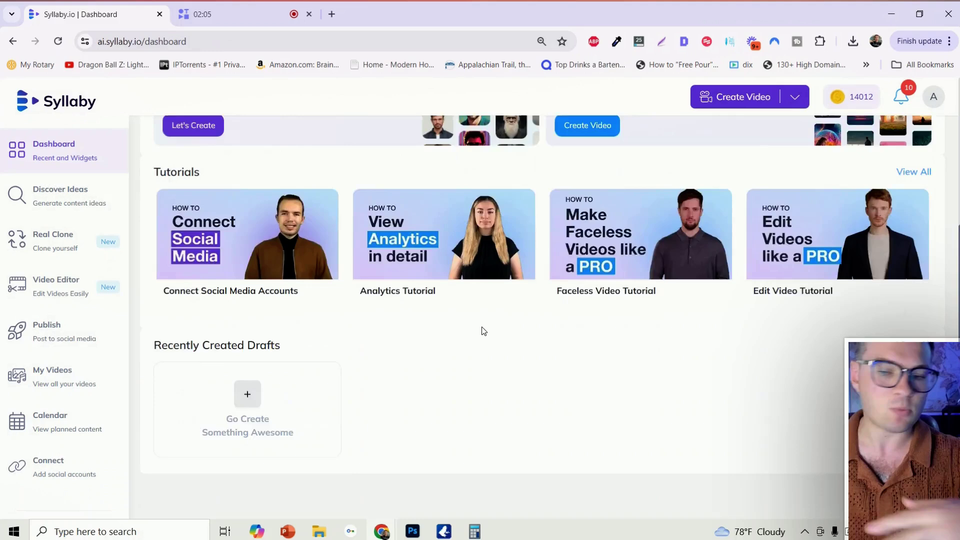
{"action": "scroll", "coordinate": [482, 330], "scroll_direction": "up", "scroll_amount": 5}
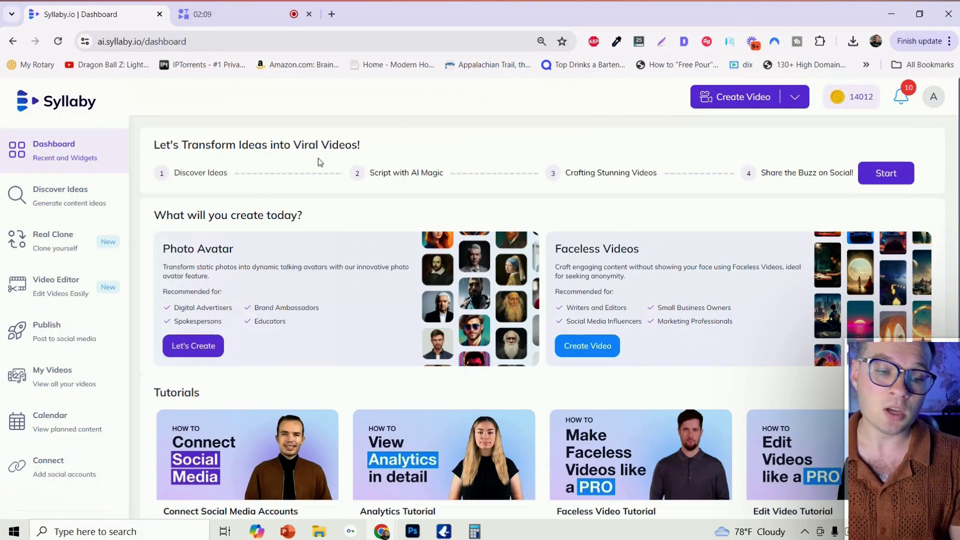
{"action": "left_click", "coordinate": [47, 376]}
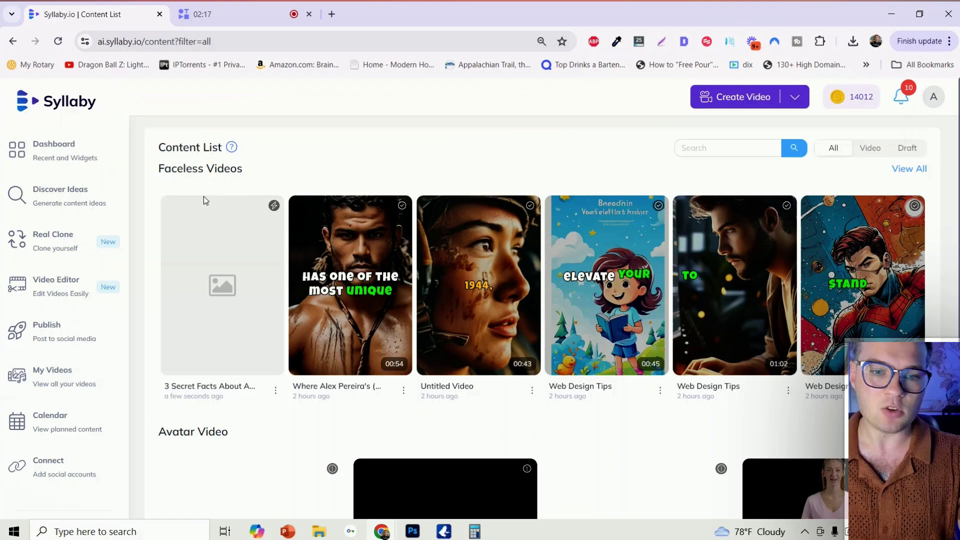
{"action": "mouse_move", "coordinate": [862, 285]}
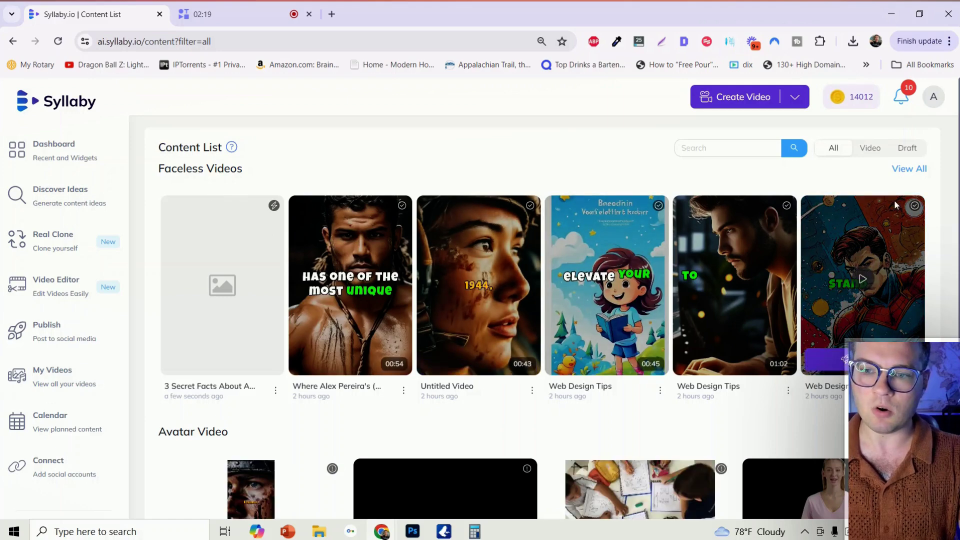
{"action": "scroll", "coordinate": [893, 200], "scroll_direction": "down", "scroll_amount": 2}
{"action": "scroll", "coordinate": [904, 215], "scroll_direction": "up", "scroll_amount": 2}
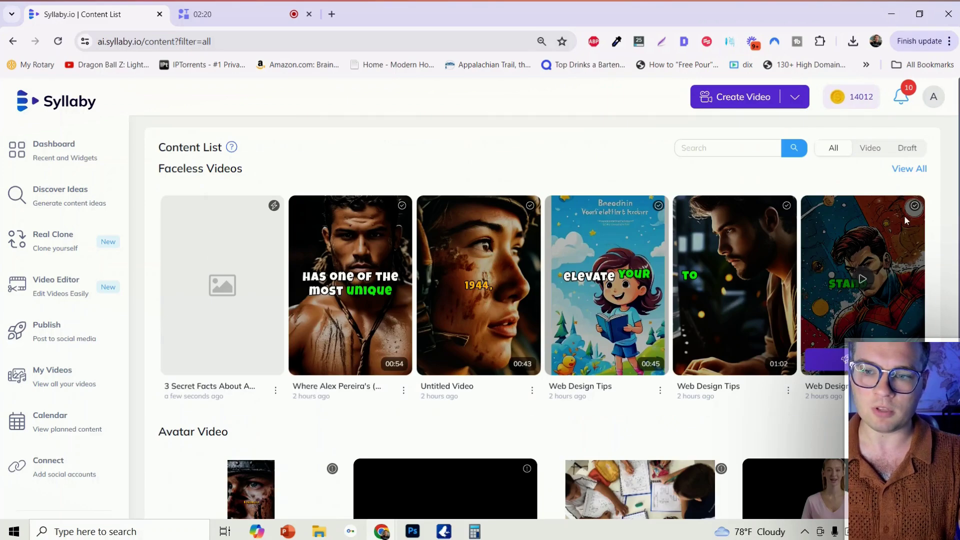
Show every faceless video and scroll through the library grid.
{"action": "left_click", "coordinate": [913, 170]}
{"action": "scroll", "coordinate": [916, 227], "scroll_direction": "down", "scroll_amount": 5}
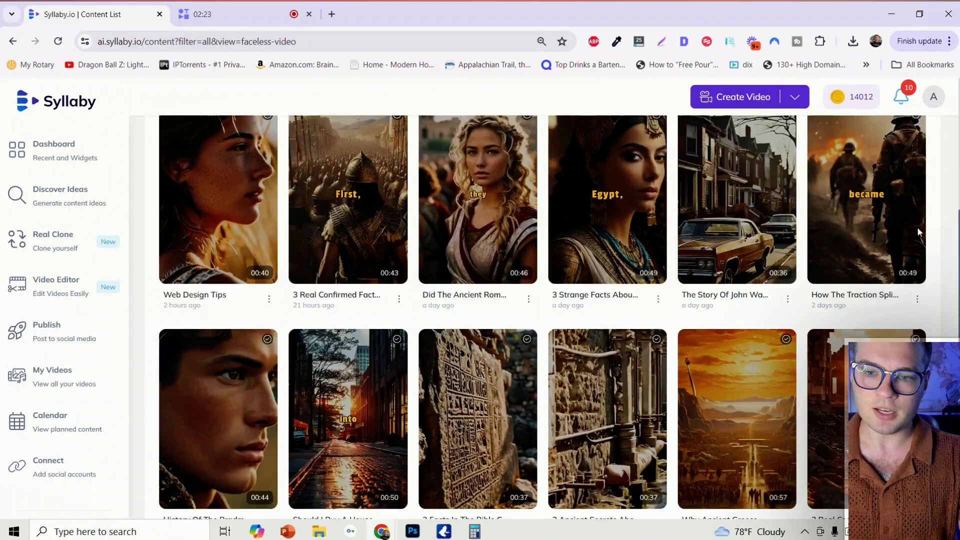
{"action": "scroll", "coordinate": [917, 226], "scroll_direction": "down", "scroll_amount": 5}
{"action": "scroll", "coordinate": [502, 250], "scroll_direction": "down", "scroll_amount": 5}
{"action": "scroll", "coordinate": [670, 298], "scroll_direction": "down", "scroll_amount": 10}
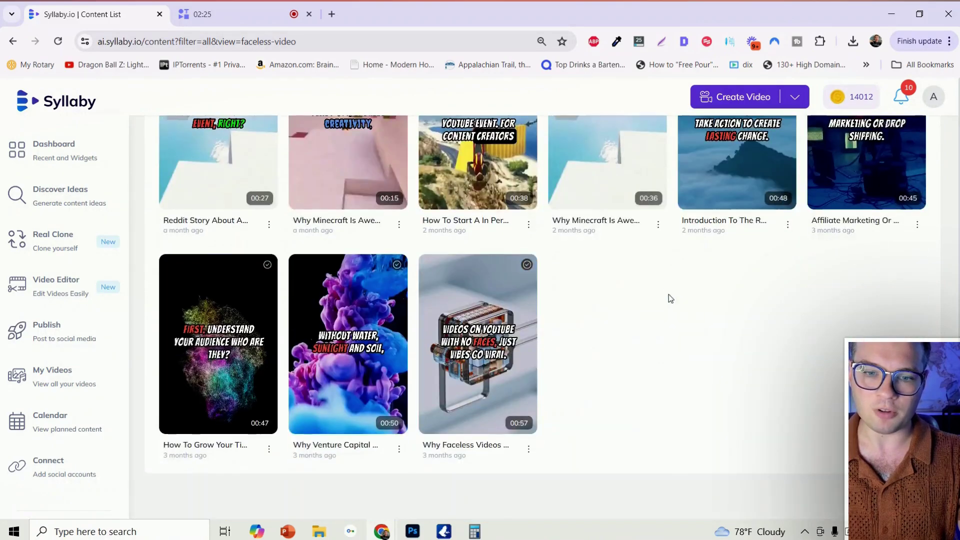
{"action": "scroll", "coordinate": [671, 298], "scroll_direction": "up", "scroll_amount": 15}
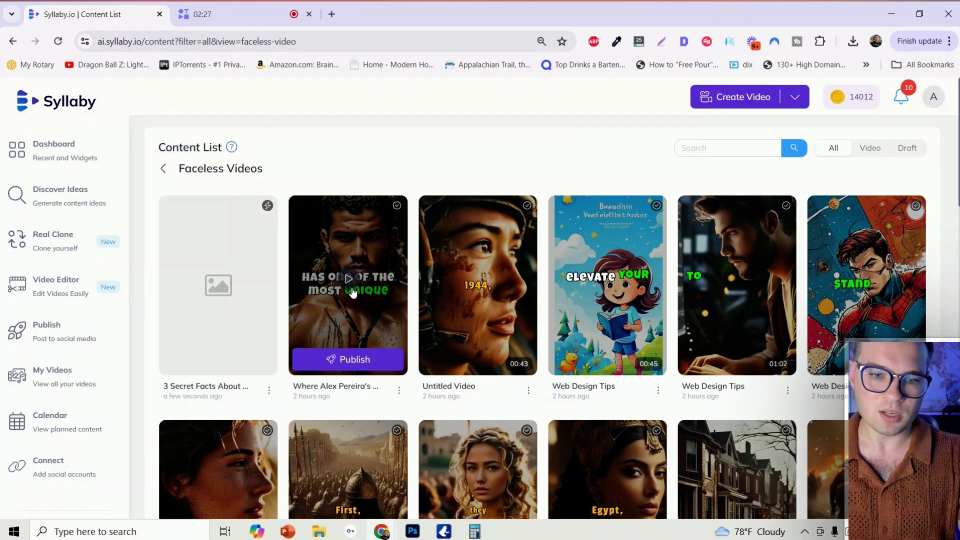
Cancel a post for the warrior video, open its preview, and select its share link.
{"action": "left_click", "coordinate": [353, 359]}
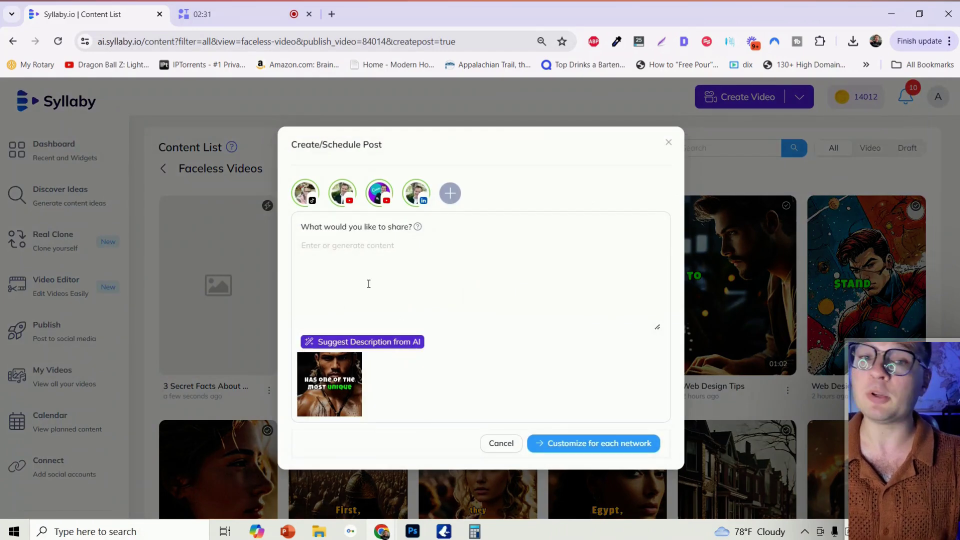
{"action": "left_click", "coordinate": [668, 143]}
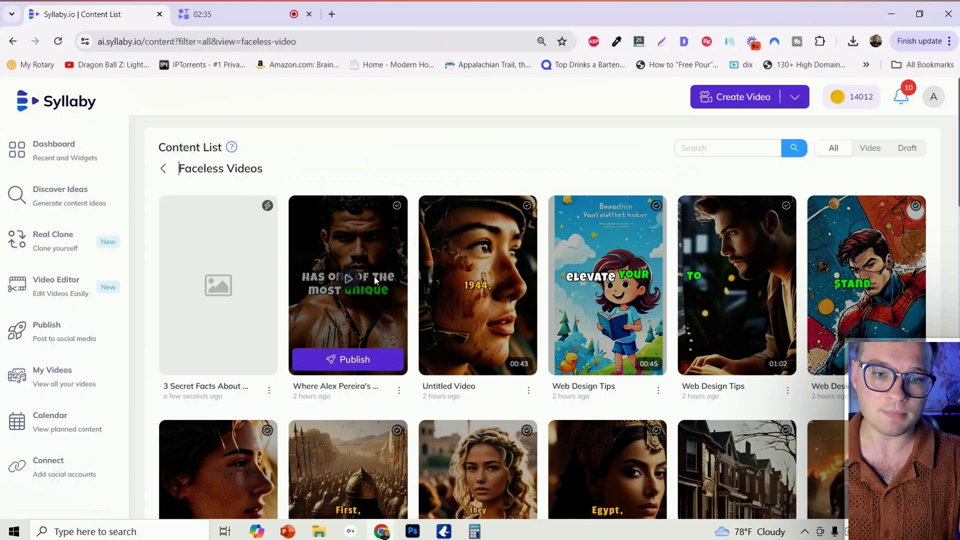
{"action": "left_click", "coordinate": [350, 283]}
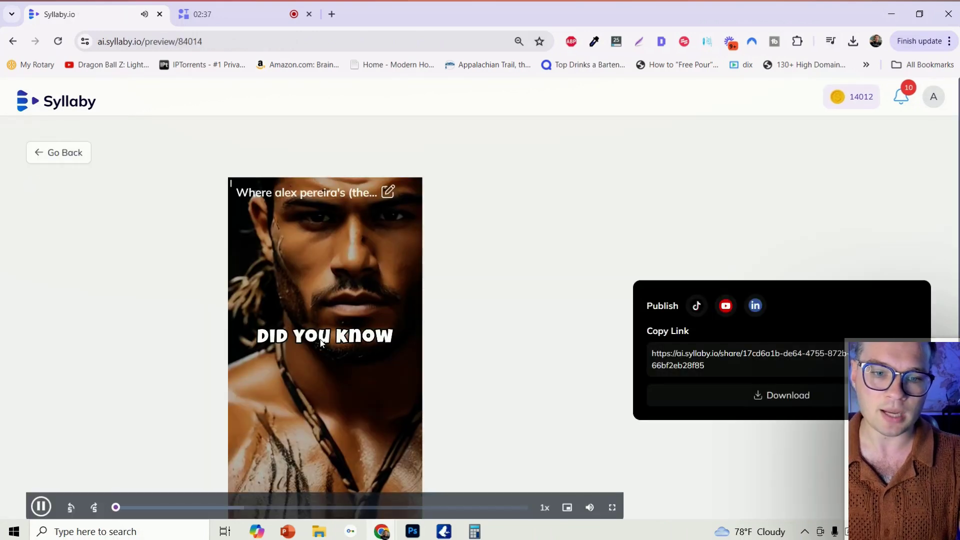
{"action": "scroll", "coordinate": [511, 275], "scroll_direction": "down", "scroll_amount": 2}
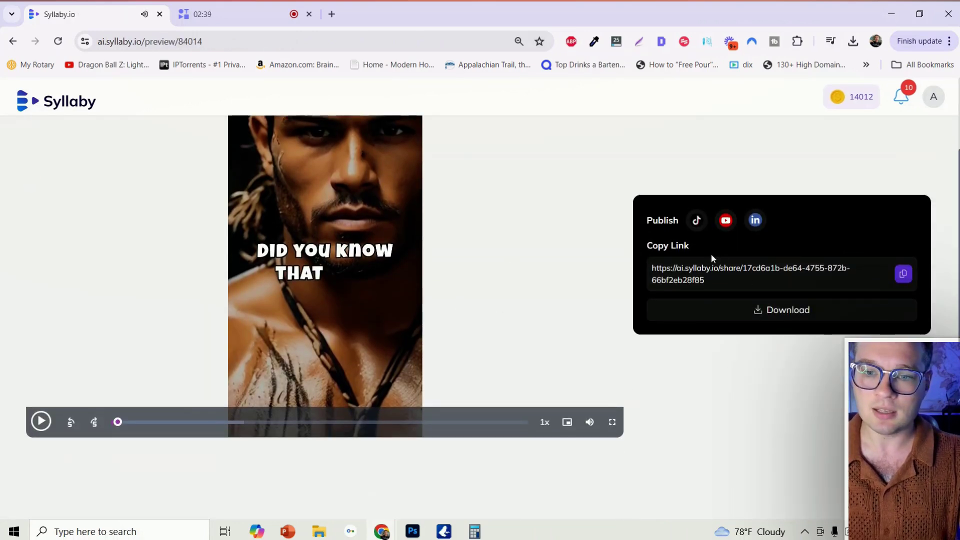
{"action": "triple_click", "coordinate": [727, 291]}
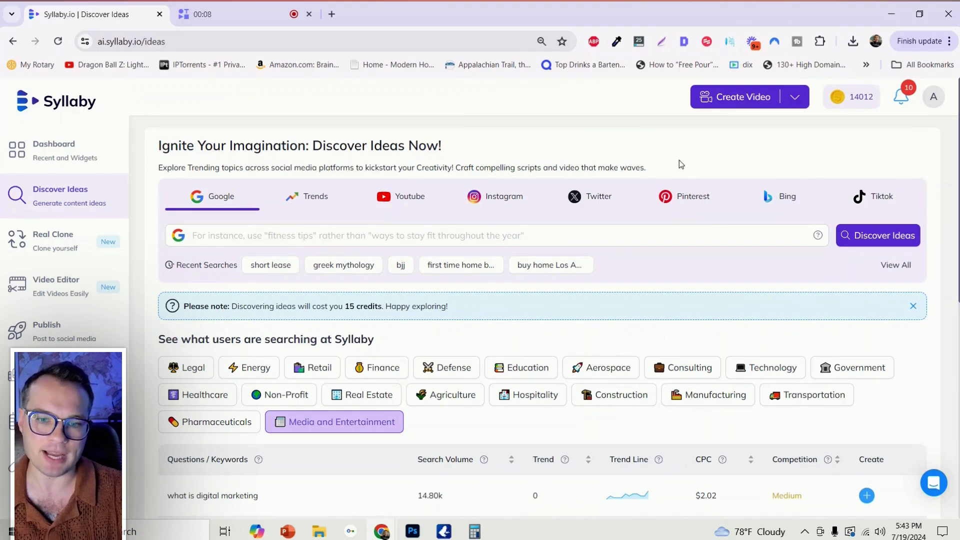
Browse the trending searches table on the Discover Ideas page.
{"action": "scroll", "coordinate": [681, 164], "scroll_direction": "down", "scroll_amount": 2}
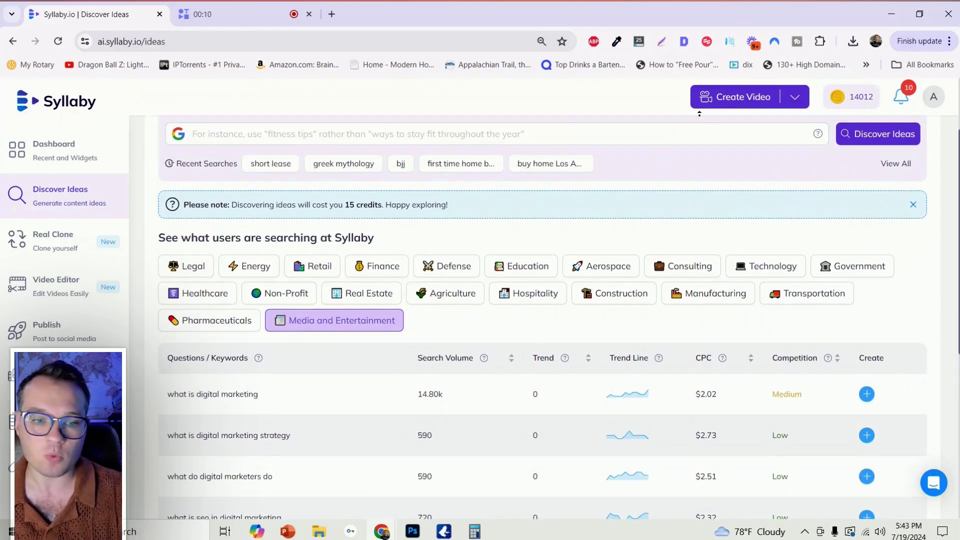
{"action": "scroll", "coordinate": [699, 114], "scroll_direction": "up", "scroll_amount": 2}
{"action": "scroll", "coordinate": [710, 200], "scroll_direction": "down", "scroll_amount": 1}
{"action": "scroll", "coordinate": [725, 200], "scroll_direction": "down", "scroll_amount": 1}
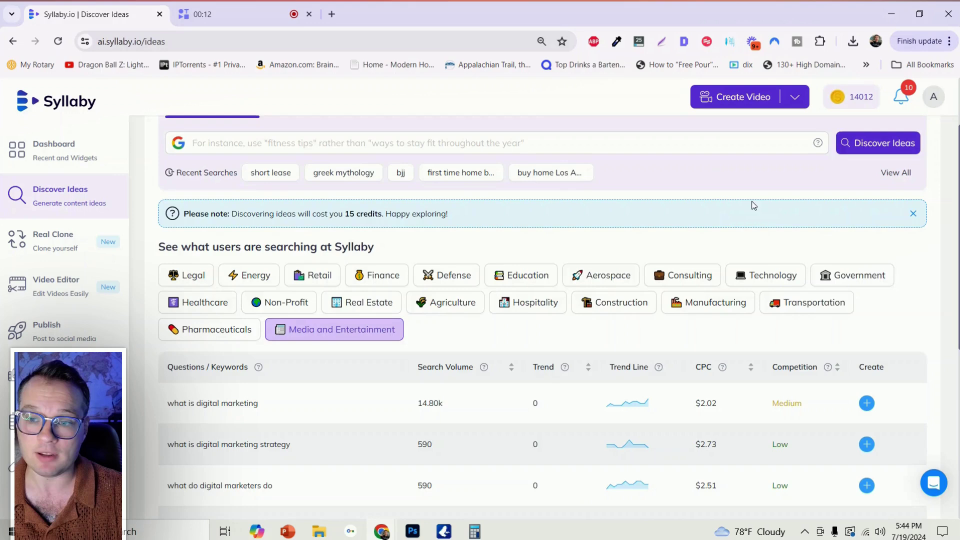
{"action": "scroll", "coordinate": [543, 315], "scroll_direction": "down", "scroll_amount": 1}
{"action": "scroll", "coordinate": [542, 315], "scroll_direction": "up", "scroll_amount": 2}
{"action": "scroll", "coordinate": [543, 315], "scroll_direction": "down", "scroll_amount": 3}
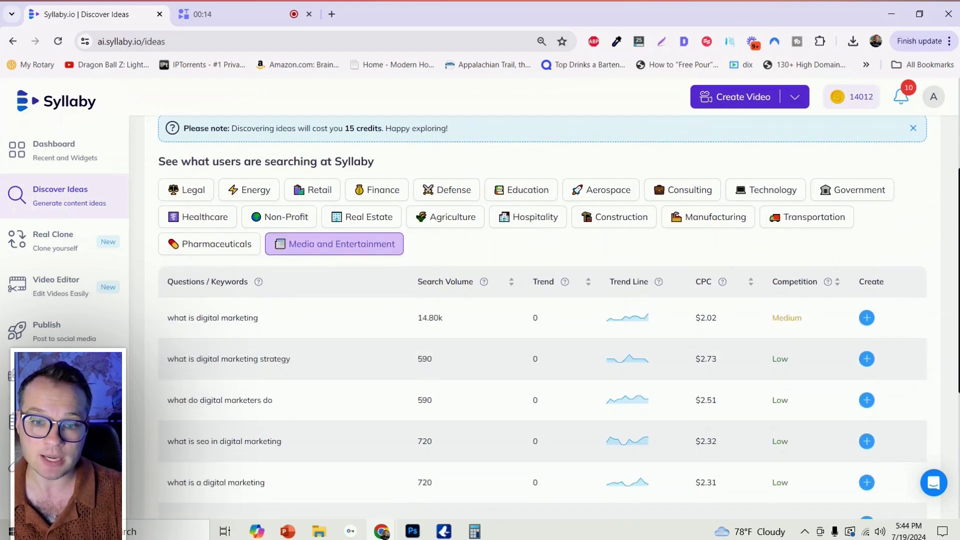
{"action": "scroll", "coordinate": [542, 315], "scroll_direction": "up", "scroll_amount": 3}
{"action": "scroll", "coordinate": [937, 182], "scroll_direction": "up", "scroll_amount": 1}
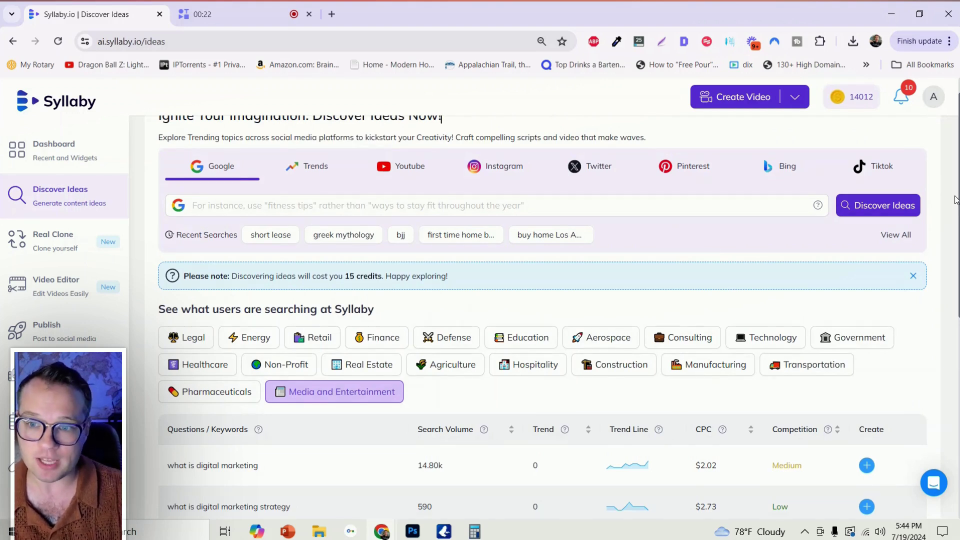
Filter trending searches by the Defense industry, then by Legal.
{"action": "scroll", "coordinate": [529, 328], "scroll_direction": "up", "scroll_amount": 1}
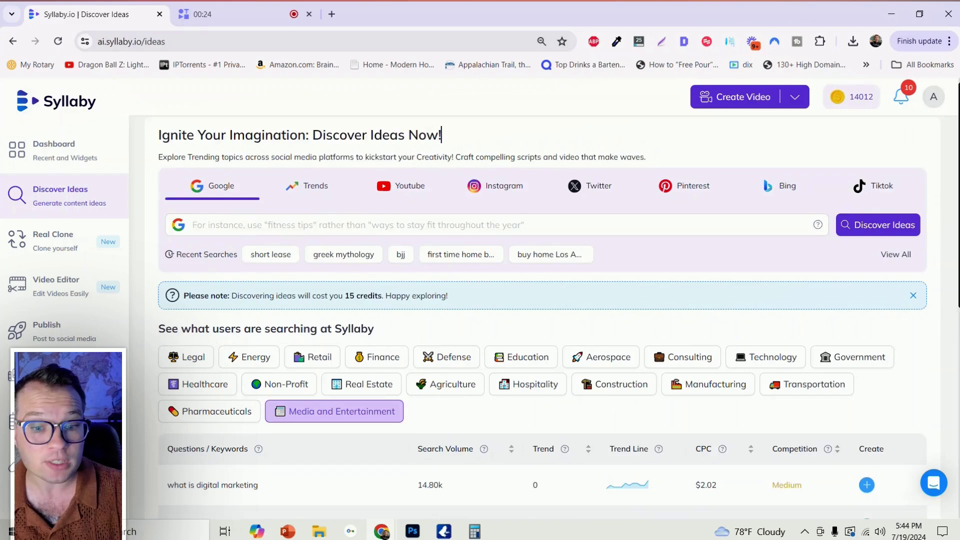
{"action": "scroll", "coordinate": [530, 327], "scroll_direction": "down", "scroll_amount": 2}
{"action": "scroll", "coordinate": [365, 318], "scroll_direction": "down", "scroll_amount": 2}
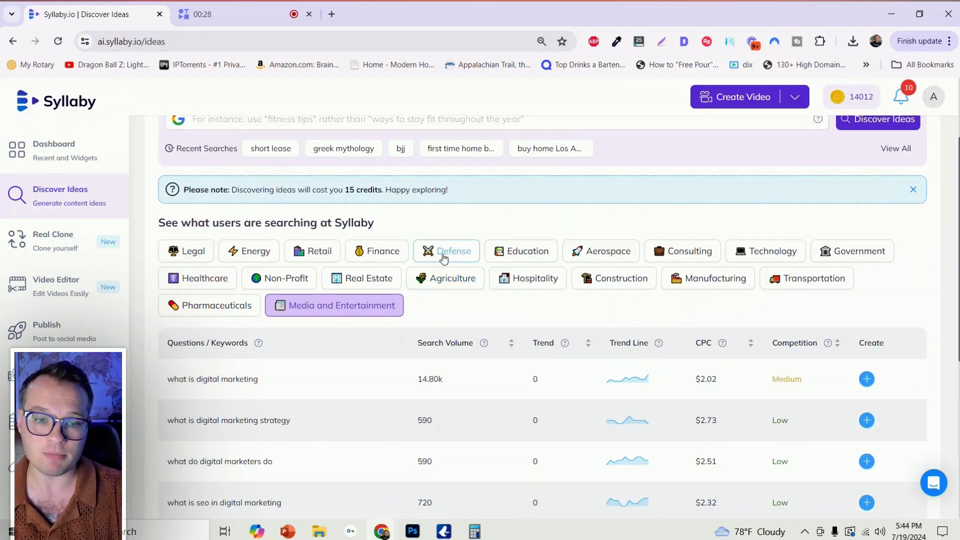
{"action": "left_click", "coordinate": [435, 257]}
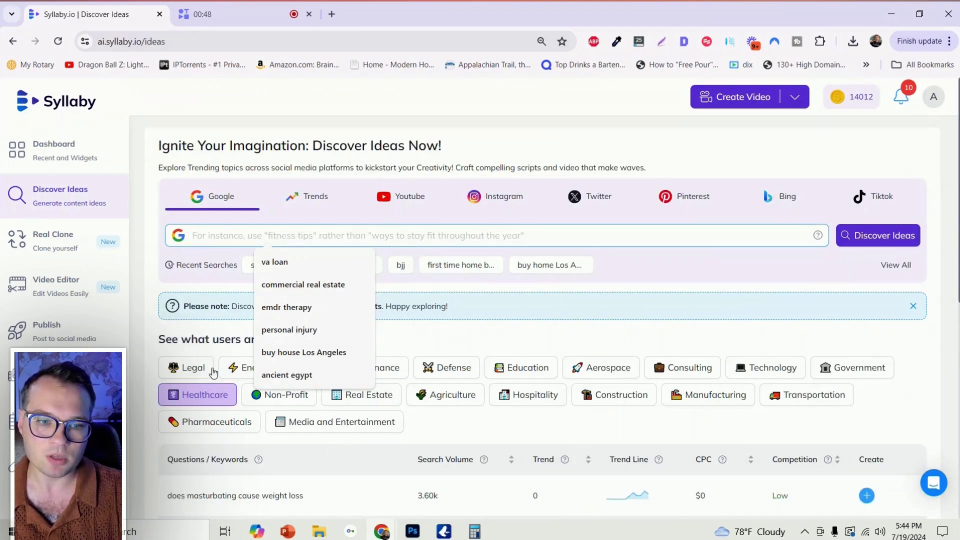
{"action": "left_click", "coordinate": [186, 367]}
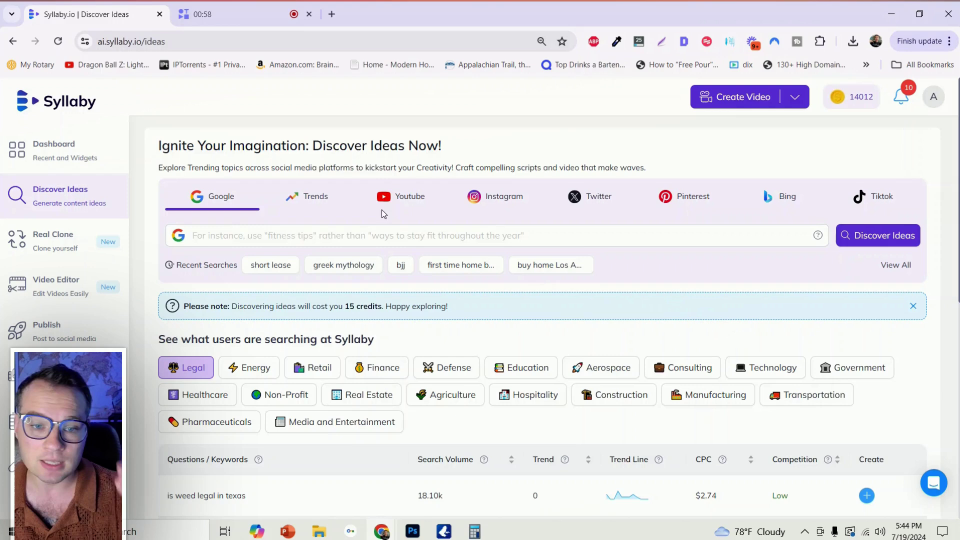
Run a YouTube keyword search for 'ancient history'.
{"action": "left_click", "coordinate": [414, 198]}
{"action": "left_click", "coordinate": [395, 237]}
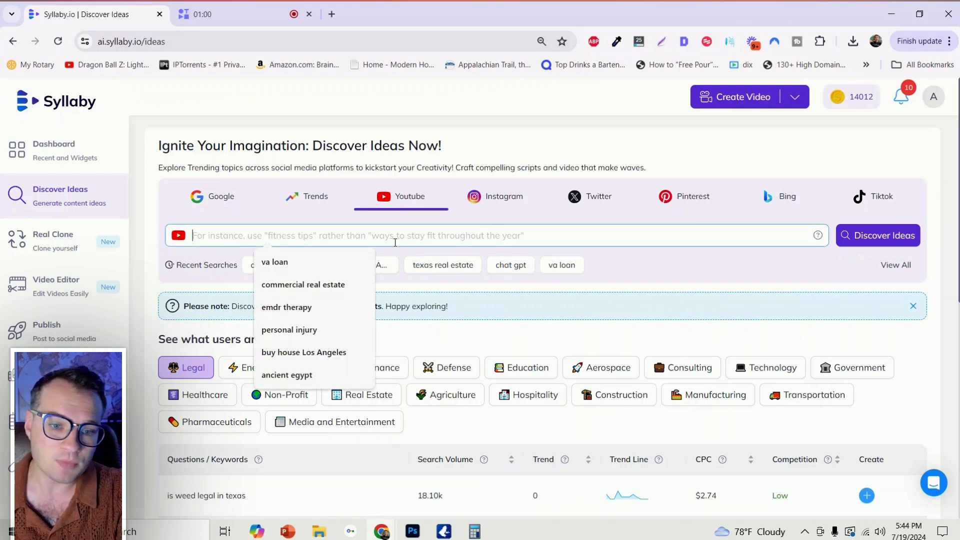
{"action": "type", "text": "ancient h"}
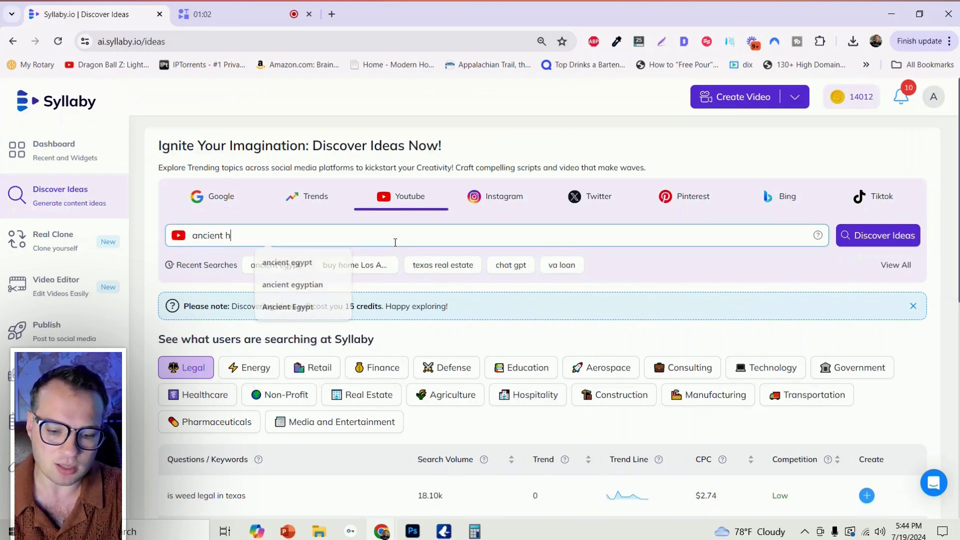
{"action": "type", "text": "istory"}
{"action": "key", "text": "Return"}
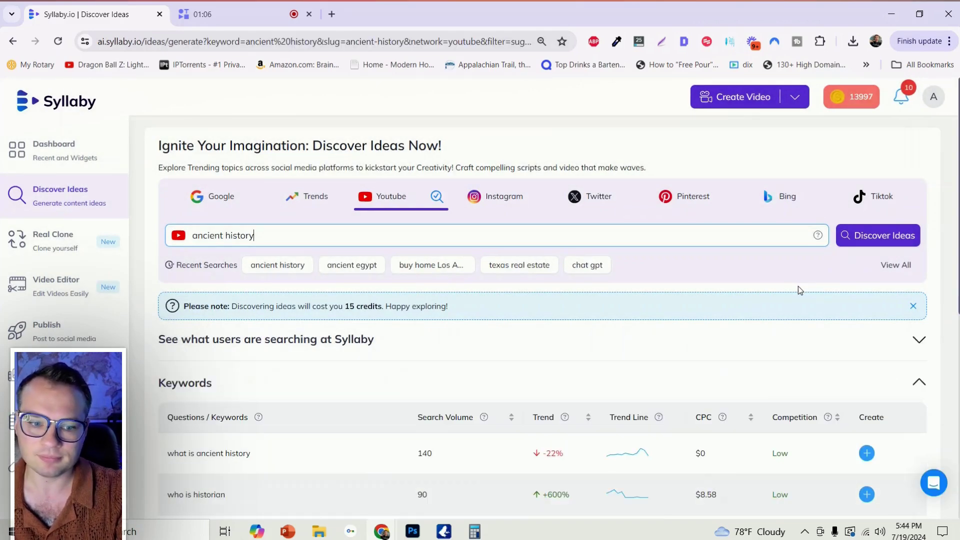
Scroll through the 'ancient history' keyword results.
{"action": "scroll", "coordinate": [543, 320], "scroll_direction": "down", "scroll_amount": 1}
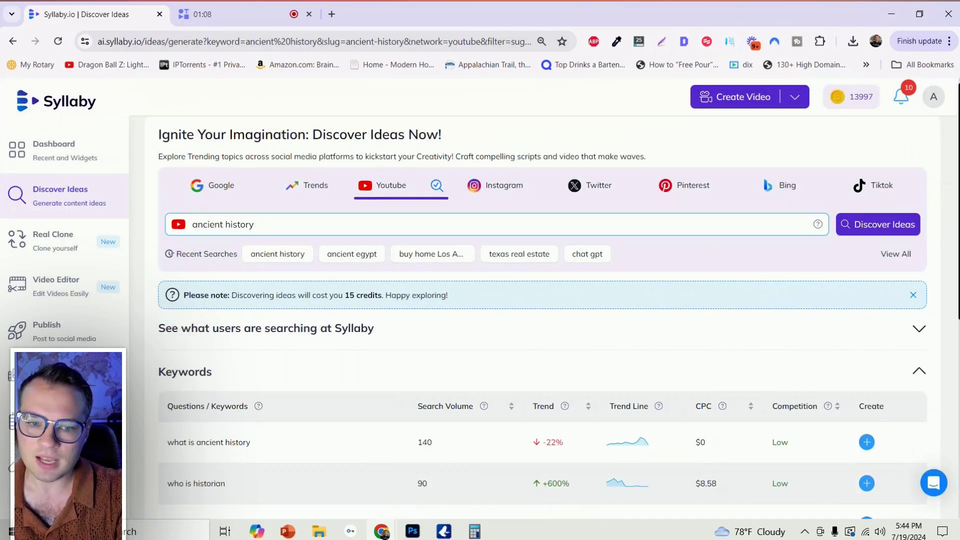
{"action": "scroll", "coordinate": [543, 320], "scroll_direction": "down", "scroll_amount": 3}
{"action": "scroll", "coordinate": [542, 320], "scroll_direction": "down", "scroll_amount": 2}
{"action": "scroll", "coordinate": [542, 320], "scroll_direction": "down", "scroll_amount": 2}
{"action": "scroll", "coordinate": [170, 386], "scroll_direction": "up", "scroll_amount": 2}
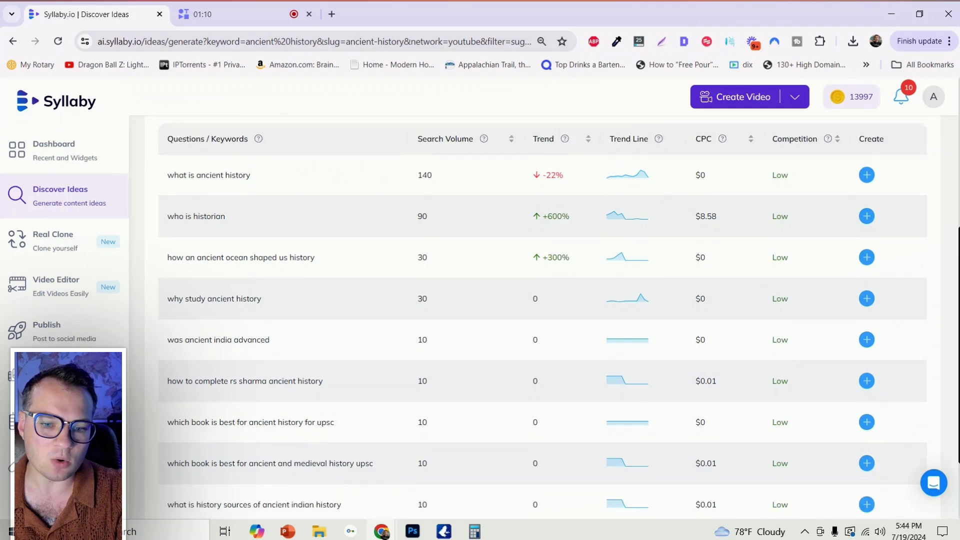
{"action": "scroll", "coordinate": [170, 386], "scroll_direction": "down", "scroll_amount": 1}
{"action": "scroll", "coordinate": [280, 410], "scroll_direction": "down", "scroll_amount": 2}
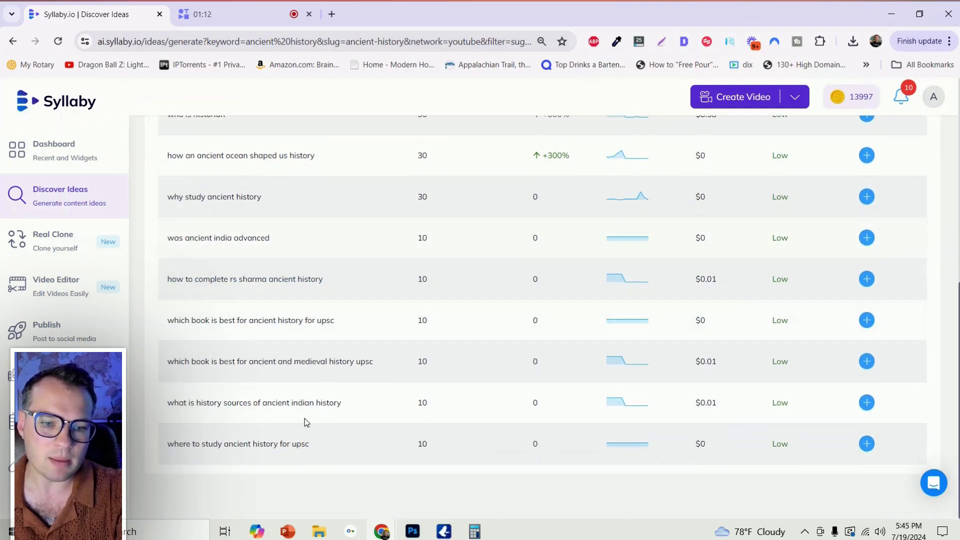
{"action": "scroll", "coordinate": [308, 367], "scroll_direction": "up", "scroll_amount": 8}
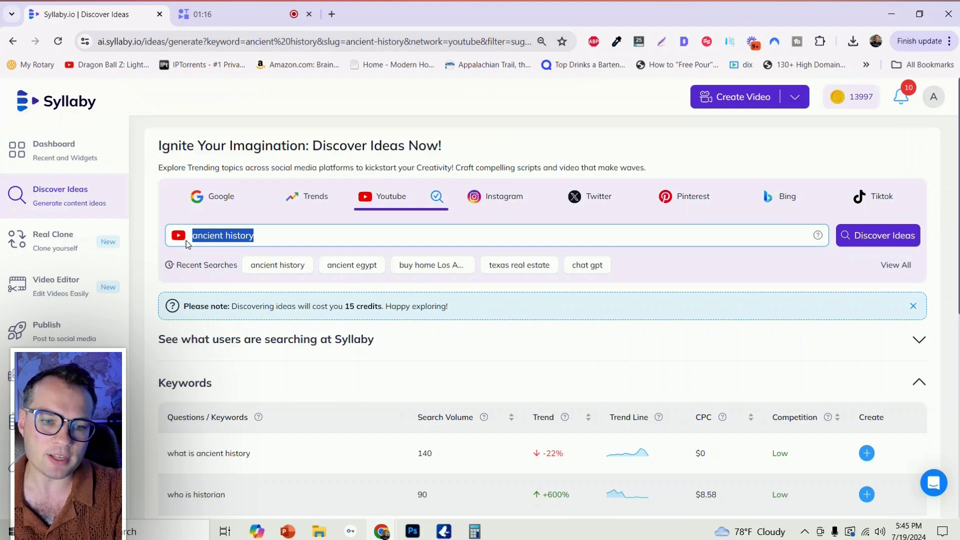
Search Google keywords for the 'Real estate las vegas' suggestion and scroll the results.
{"action": "left_click", "coordinate": [220, 198]}
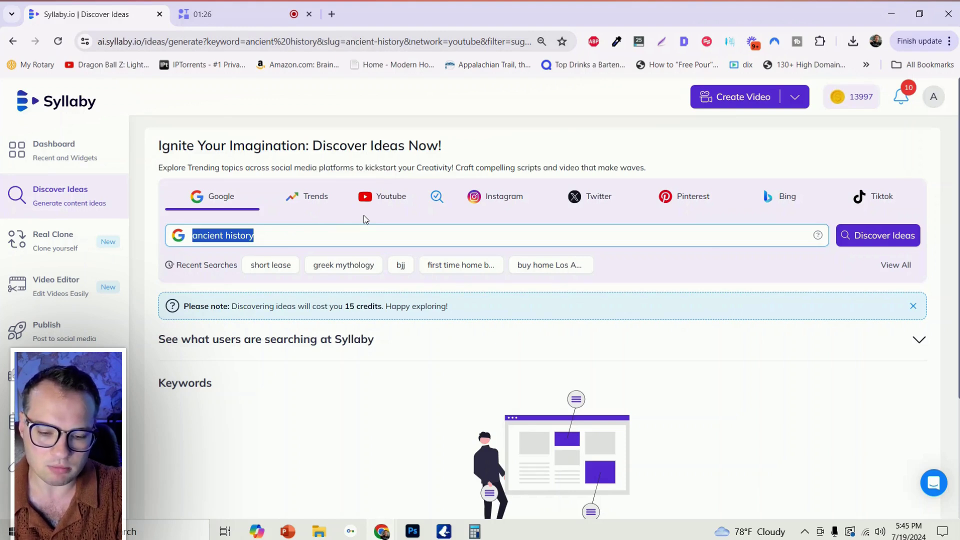
{"action": "type", "text": "real est"}
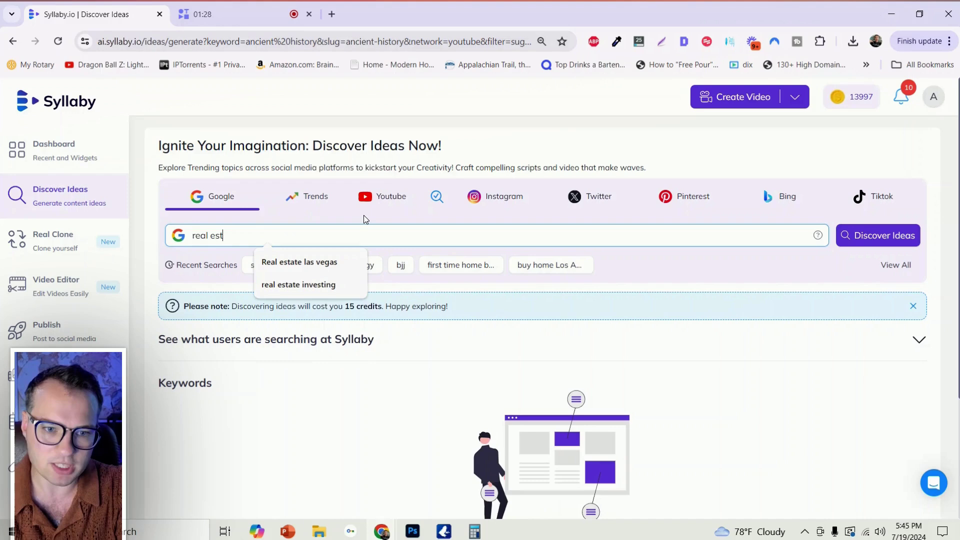
{"action": "type", "text": "ate las vegas"}
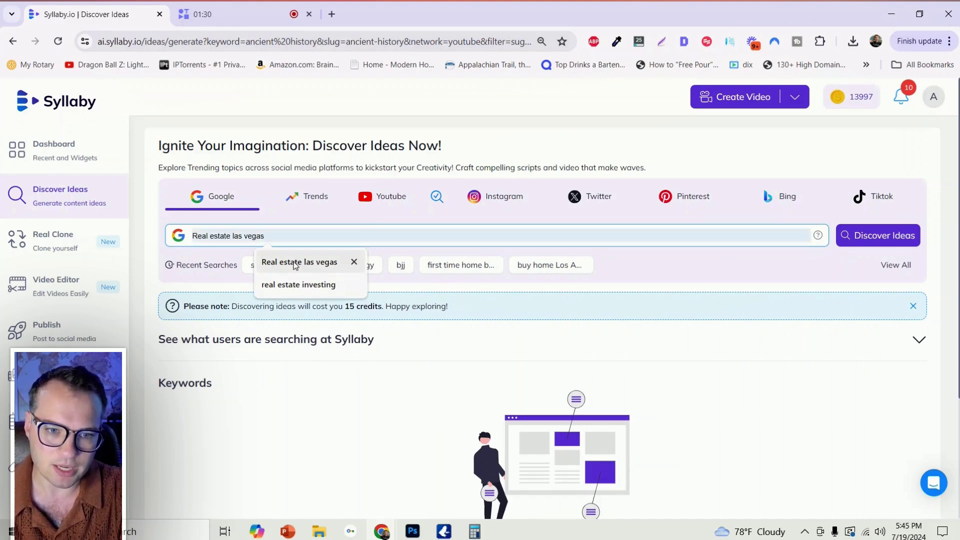
{"action": "left_click", "coordinate": [295, 263]}
{"action": "left_click", "coordinate": [883, 236]}
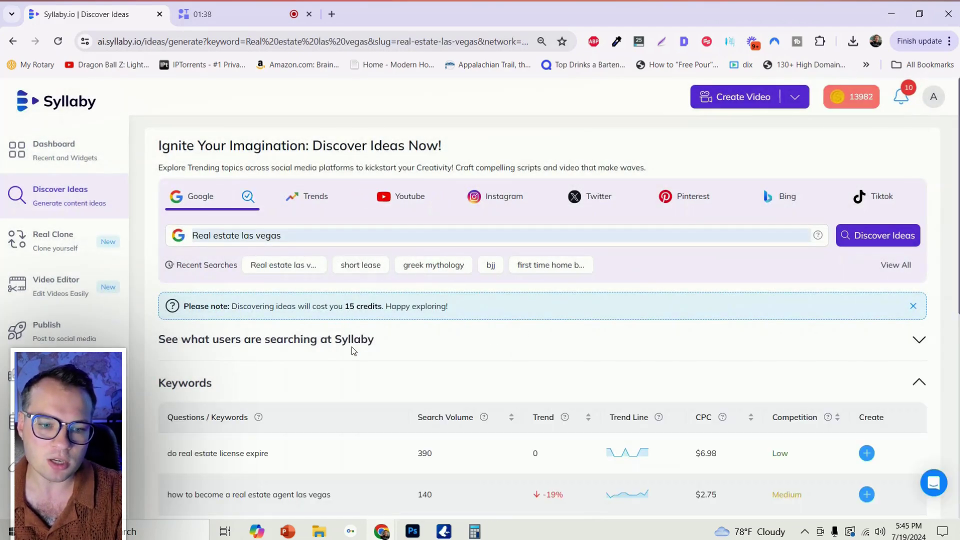
{"action": "scroll", "coordinate": [353, 351], "scroll_direction": "down", "scroll_amount": 5}
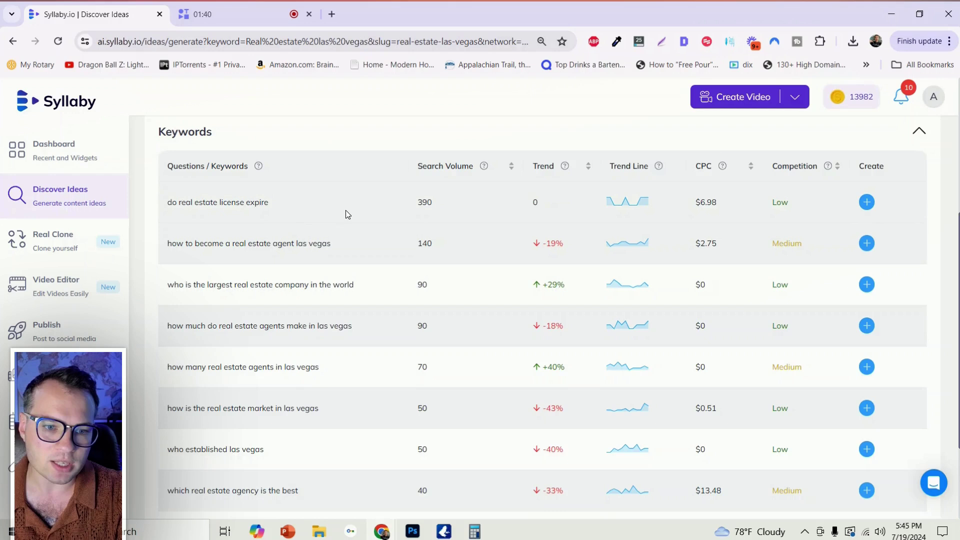
{"action": "scroll", "coordinate": [200, 216], "scroll_direction": "down", "scroll_amount": 1}
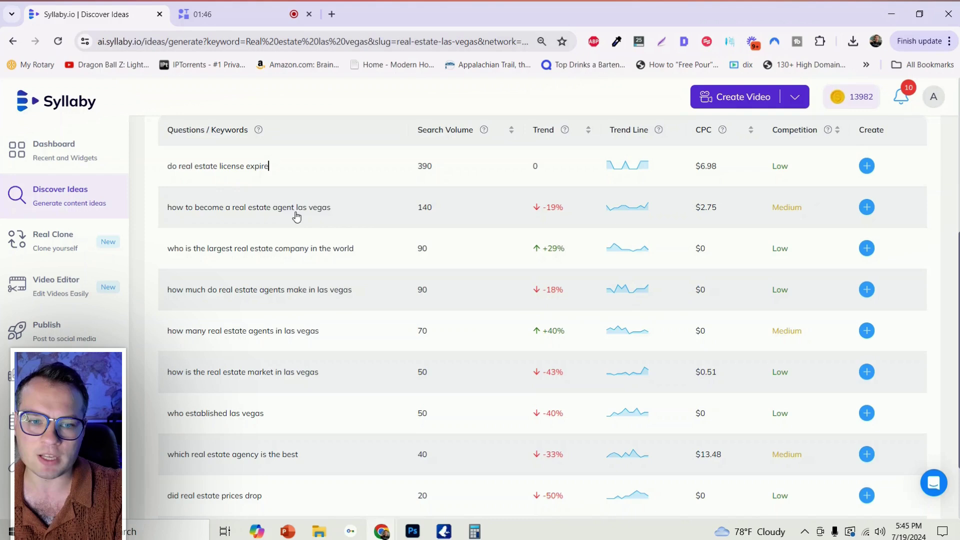
Start a faceless video from the Las Vegas real estate agent idea.
{"action": "left_click", "coordinate": [867, 208]}
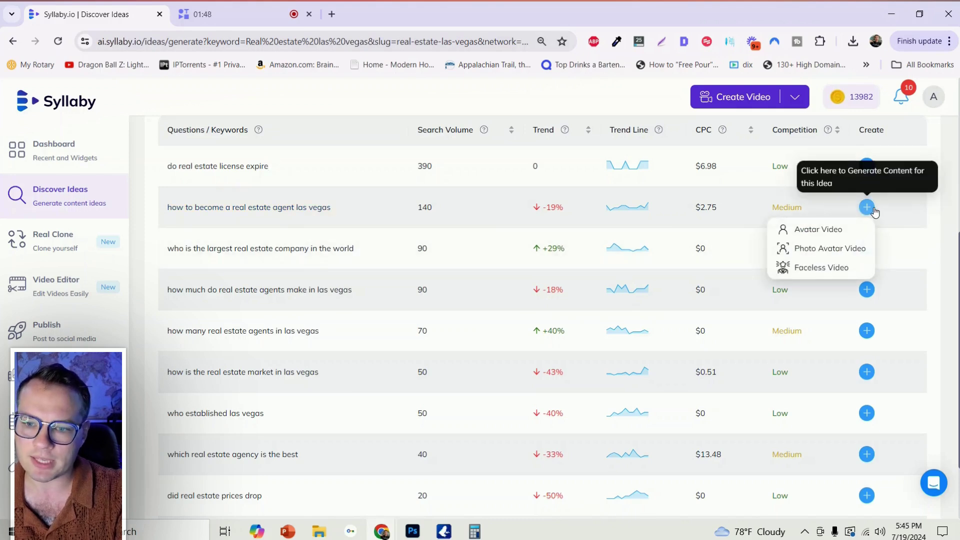
{"action": "left_click", "coordinate": [814, 268]}
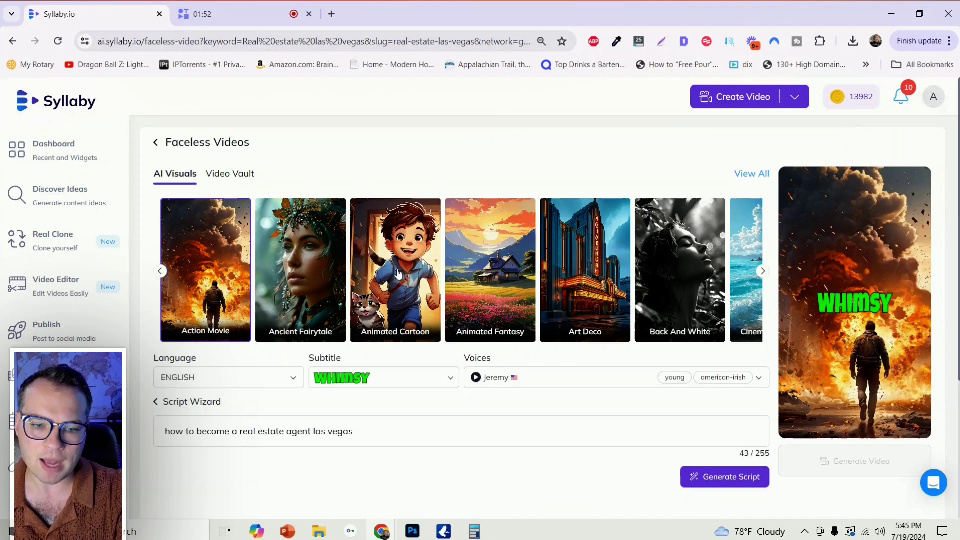
{"action": "scroll", "coordinate": [428, 337], "scroll_direction": "down", "scroll_amount": 4}
{"action": "key", "text": "ctrl+a"}
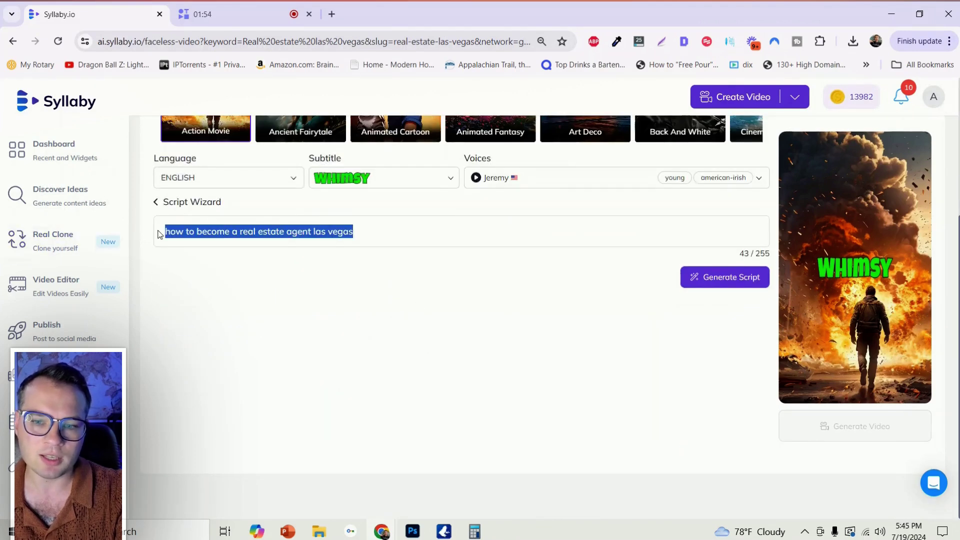
{"action": "scroll", "coordinate": [587, 380], "scroll_direction": "up", "scroll_amount": 4}
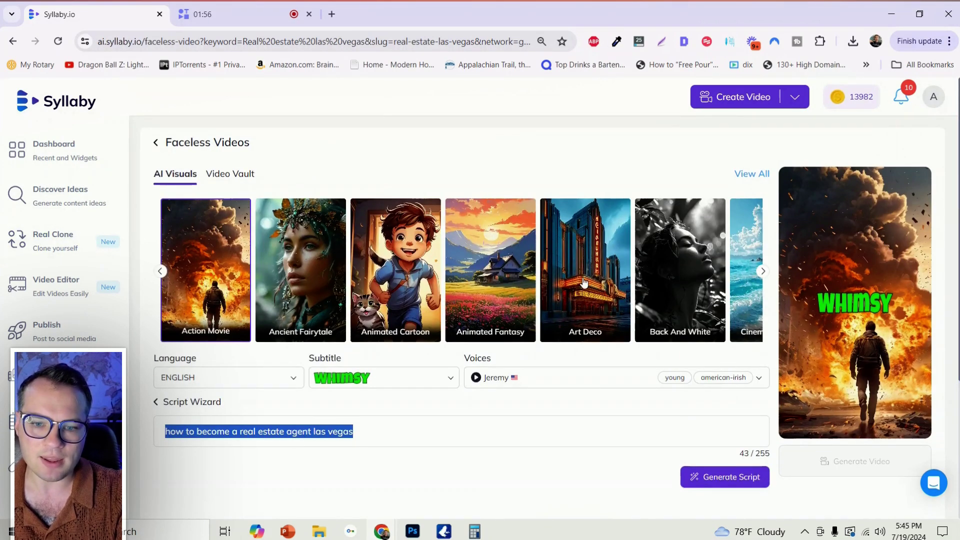
Pick Hyper Realism as the AI visual style.
{"action": "left_click", "coordinate": [762, 271]}
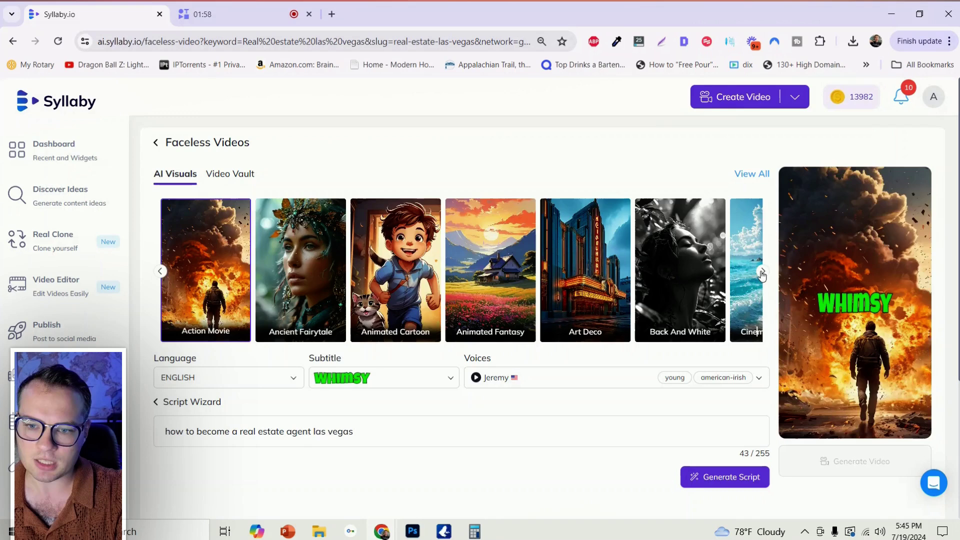
{"action": "left_click", "coordinate": [762, 271]}
{"action": "left_click", "coordinate": [762, 273]}
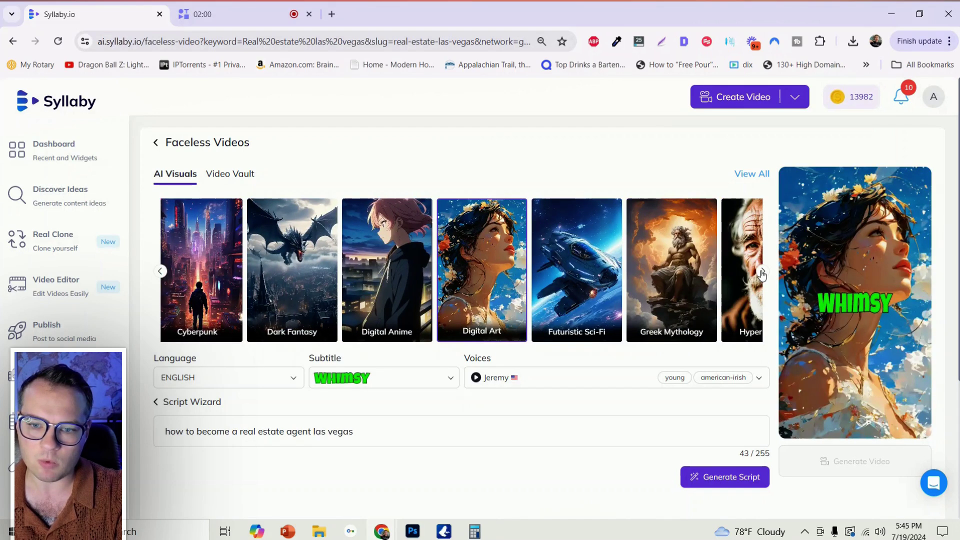
{"action": "left_click", "coordinate": [762, 271]}
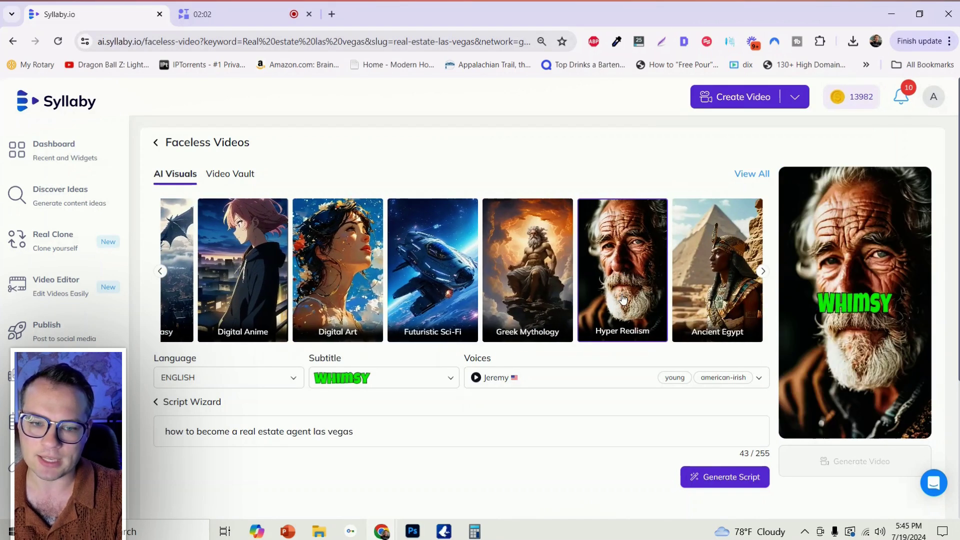
Set the narration to Antoni, a young American voice, and subtitles to Vivid.
{"action": "left_click", "coordinate": [542, 381]}
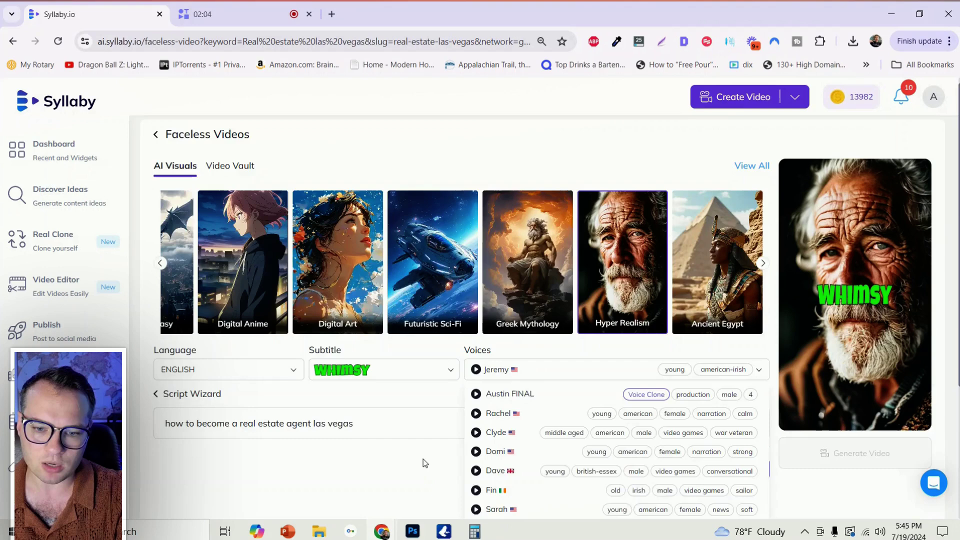
{"action": "scroll", "coordinate": [500, 400], "scroll_direction": "down", "scroll_amount": 4}
{"action": "left_click", "coordinate": [513, 336]}
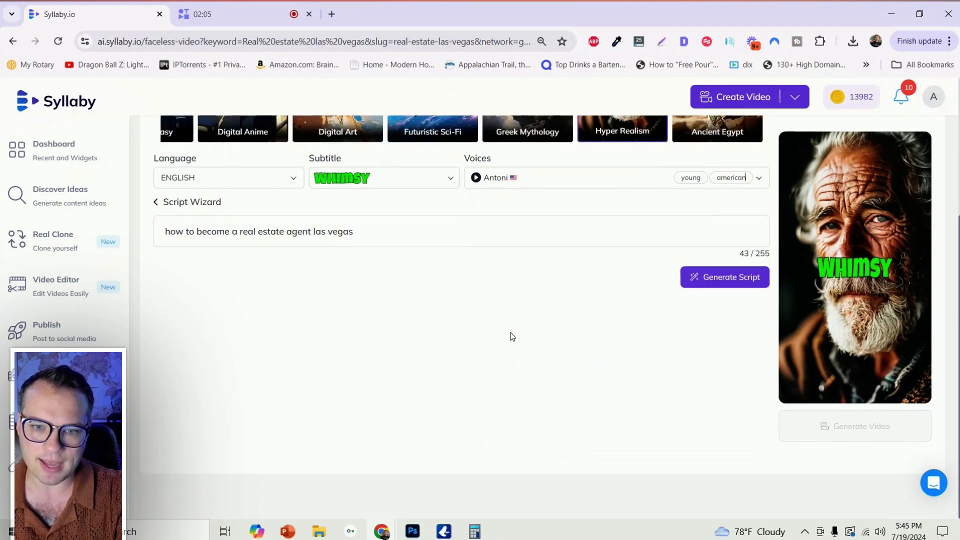
{"action": "left_click", "coordinate": [401, 181]}
{"action": "left_click", "coordinate": [584, 213]}
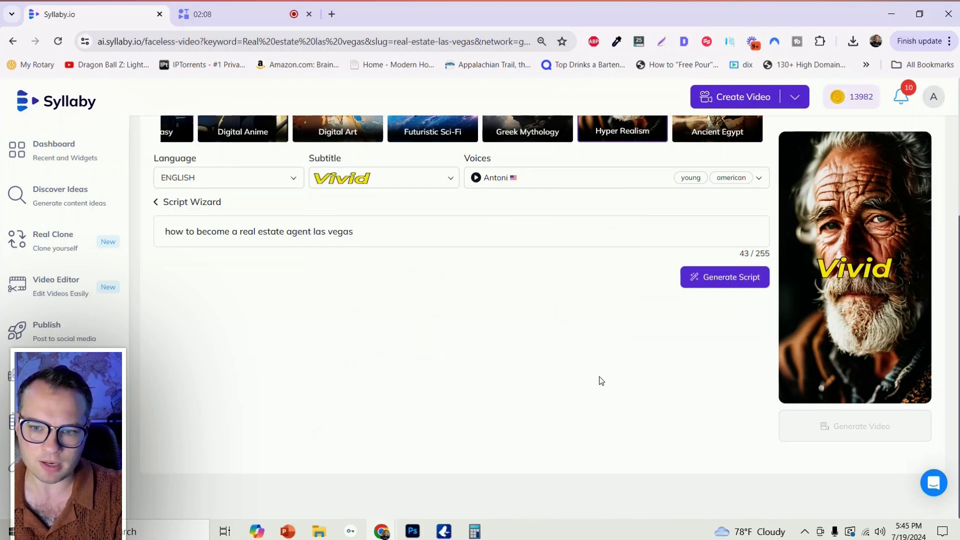
Generate the script from the topic and start generating the video.
{"action": "scroll", "coordinate": [508, 402], "scroll_direction": "up", "scroll_amount": 4}
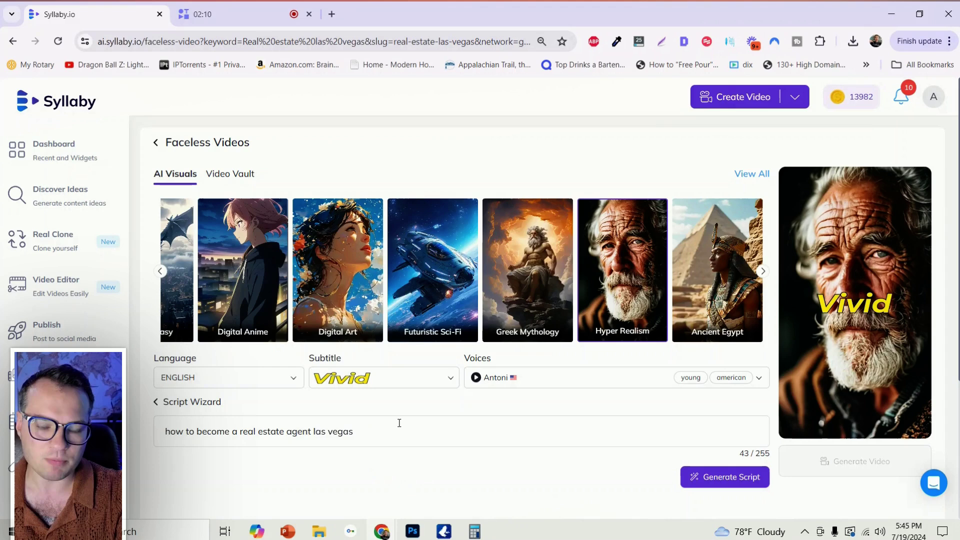
{"action": "left_click_drag", "start_coordinate": [399, 423], "coordinate": [152, 431]}
{"action": "left_click", "coordinate": [725, 479]}
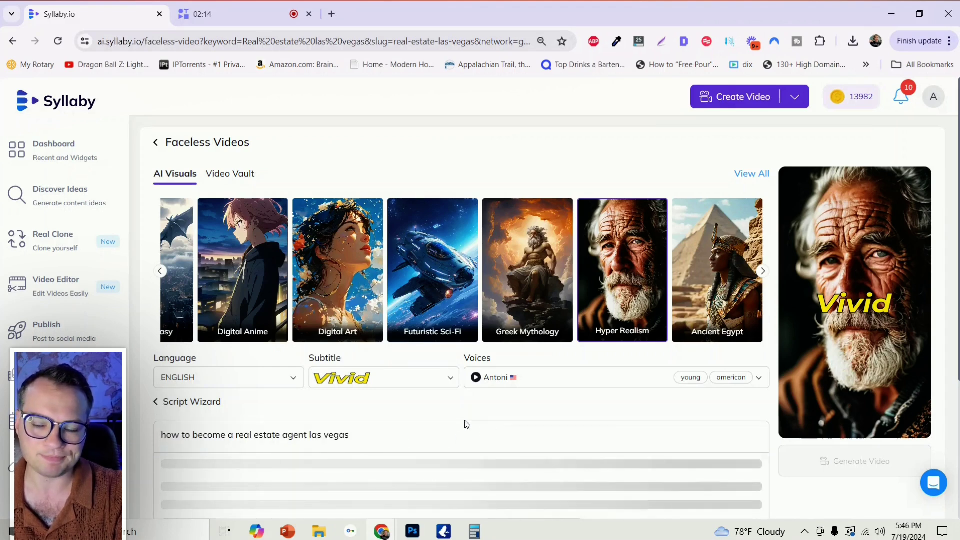
{"action": "scroll", "coordinate": [524, 412], "scroll_direction": "down", "scroll_amount": 4}
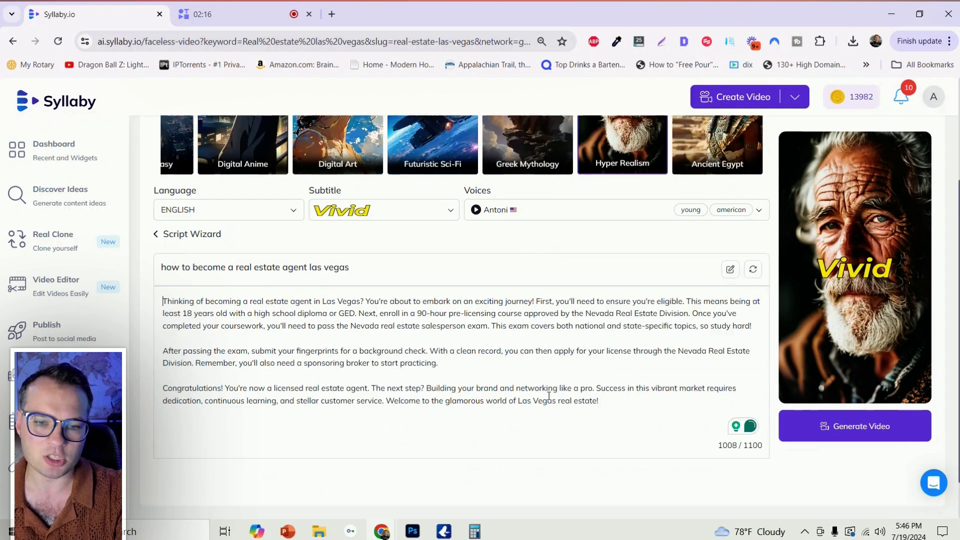
{"action": "scroll", "coordinate": [480, 300], "scroll_direction": "down", "scroll_amount": 1}
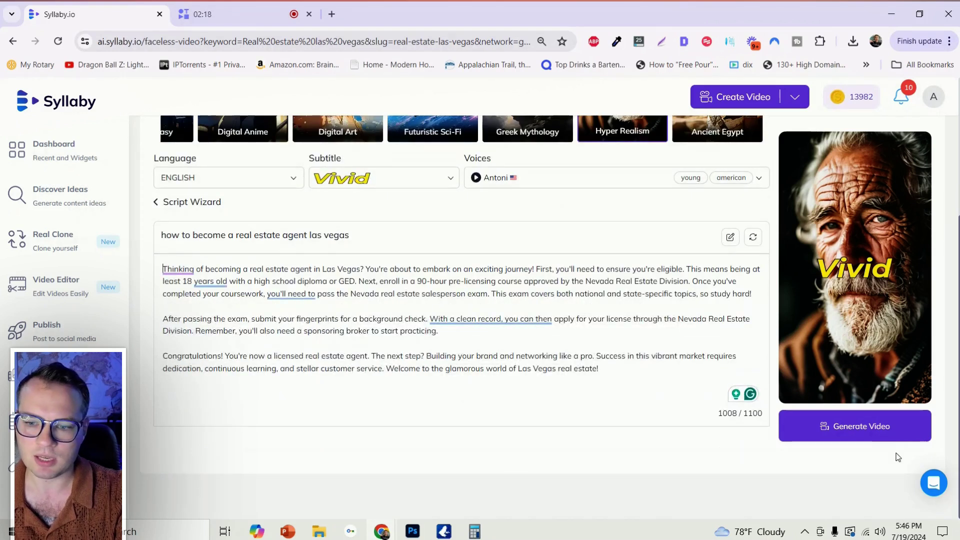
{"action": "left_click", "coordinate": [865, 427]}
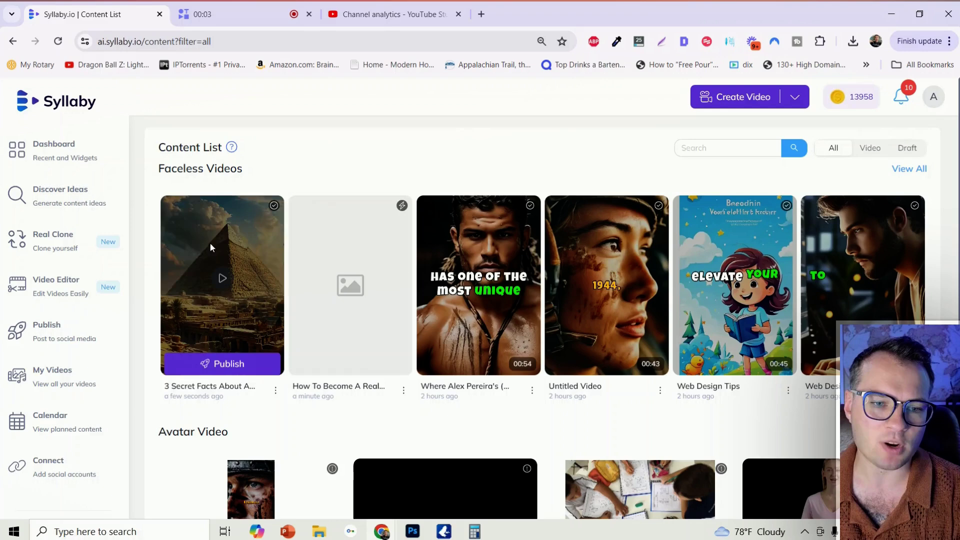
Play the 3 Secret Facts ancient Egypt video preview, then pause, mute and resume it.
{"action": "left_click", "coordinate": [221, 278]}
{"action": "left_click", "coordinate": [334, 344]}
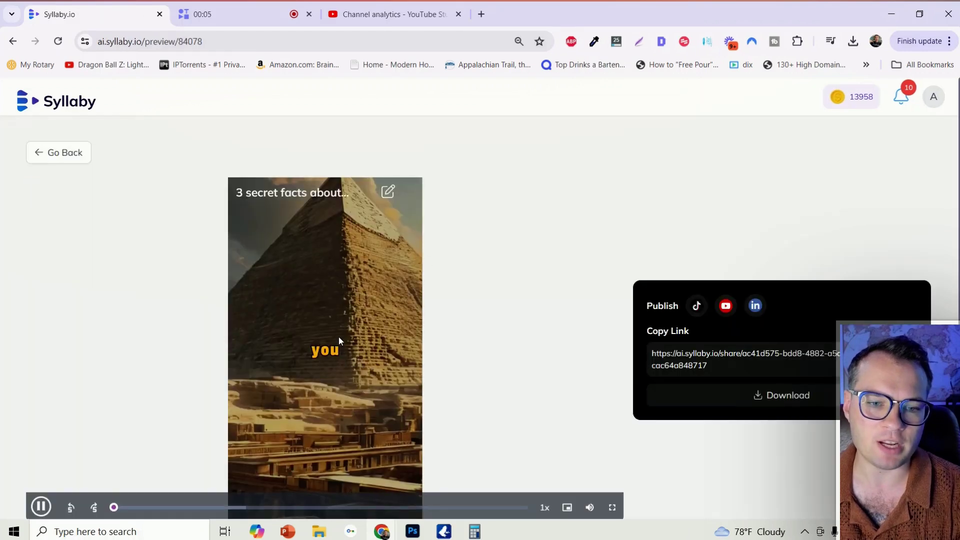
{"action": "scroll", "coordinate": [740, 195], "scroll_direction": "down", "scroll_amount": 1}
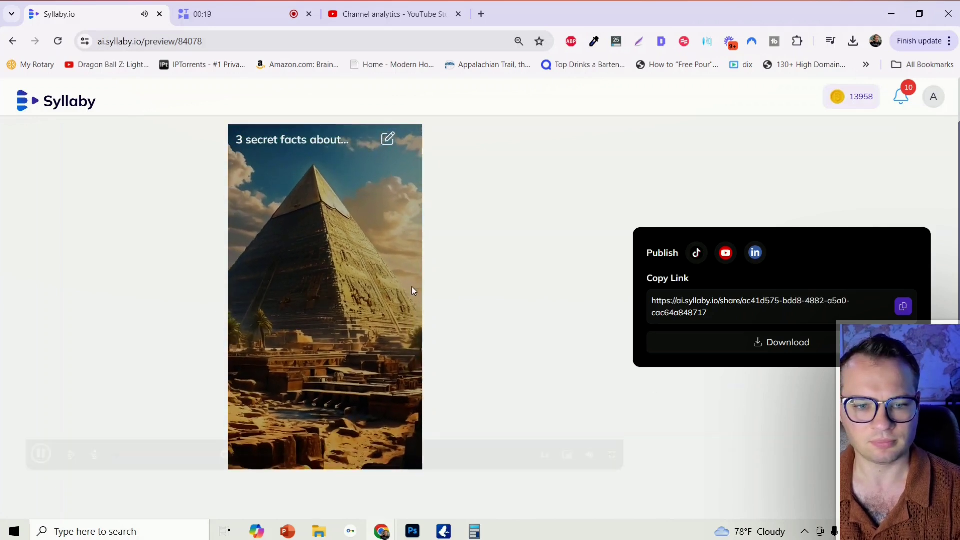
{"action": "left_click", "coordinate": [377, 265]}
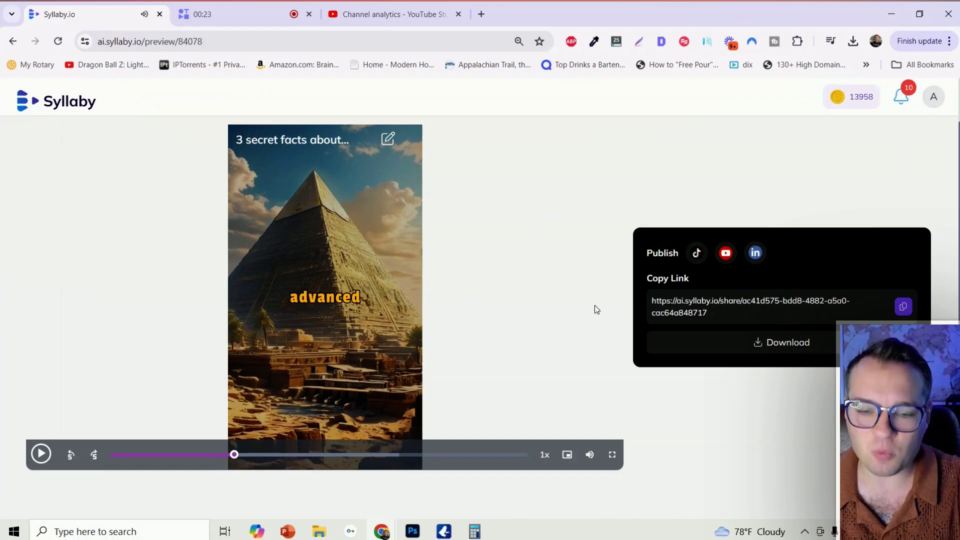
{"action": "left_click", "coordinate": [552, 453]}
{"action": "left_click", "coordinate": [447, 351]}
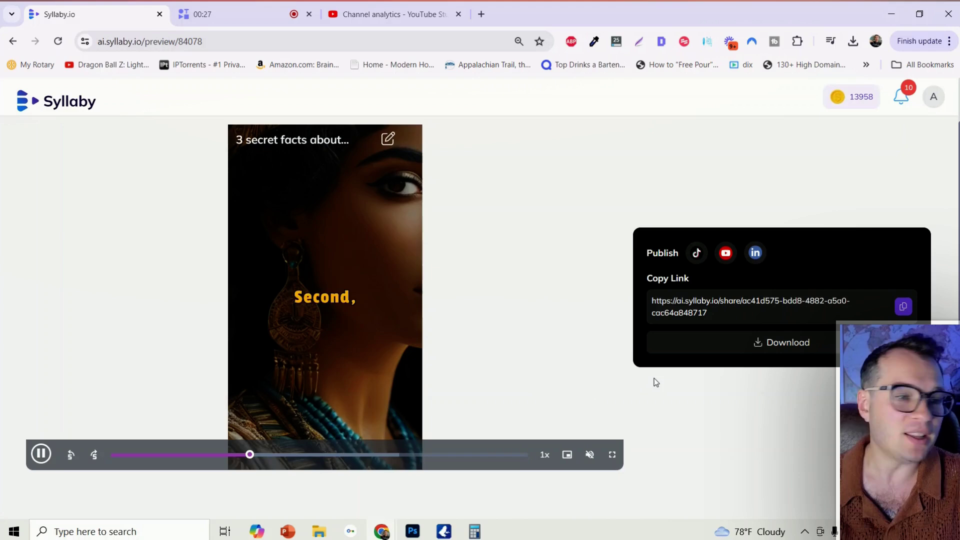
Switch to YouTube Studio and scroll through the channel analytics.
{"action": "left_click", "coordinate": [399, 14]}
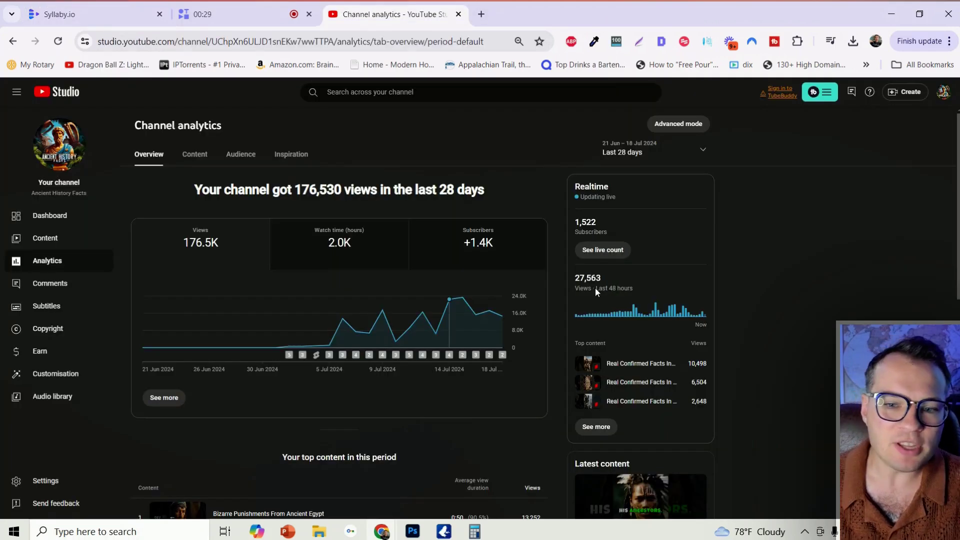
{"action": "scroll", "coordinate": [790, 244], "scroll_direction": "down", "scroll_amount": 5}
{"action": "scroll", "coordinate": [789, 244], "scroll_direction": "up", "scroll_amount": 3}
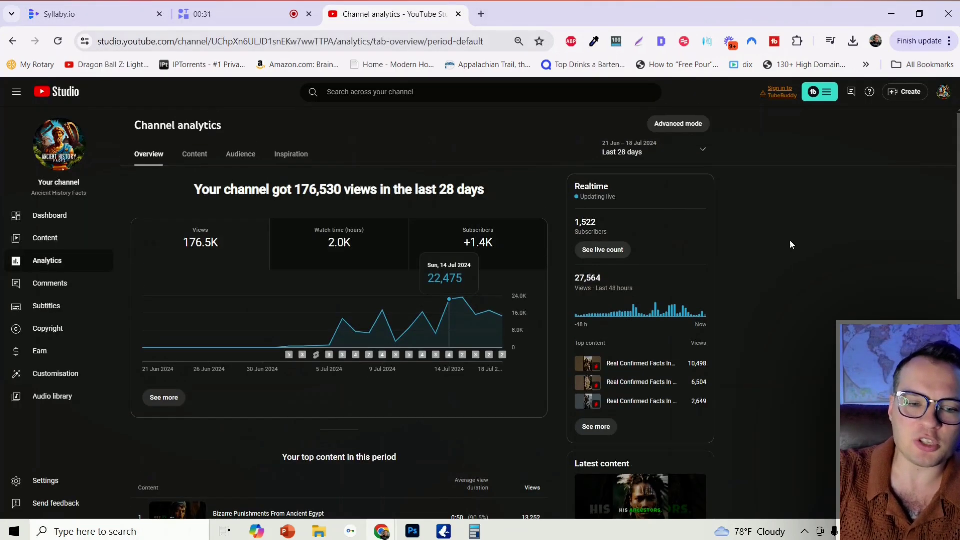
{"action": "scroll", "coordinate": [820, 295], "scroll_direction": "down", "scroll_amount": 5}
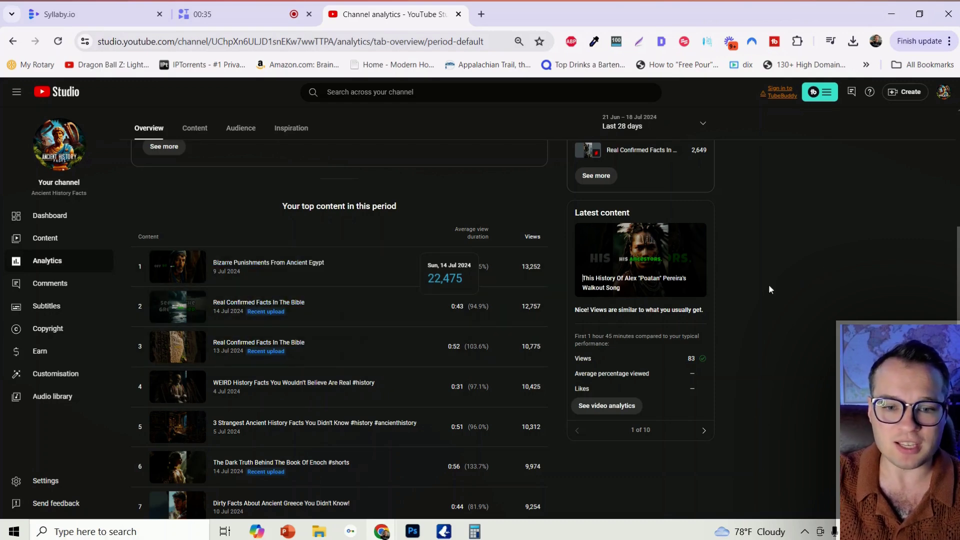
{"action": "scroll", "coordinate": [810, 339], "scroll_direction": "up", "scroll_amount": 5}
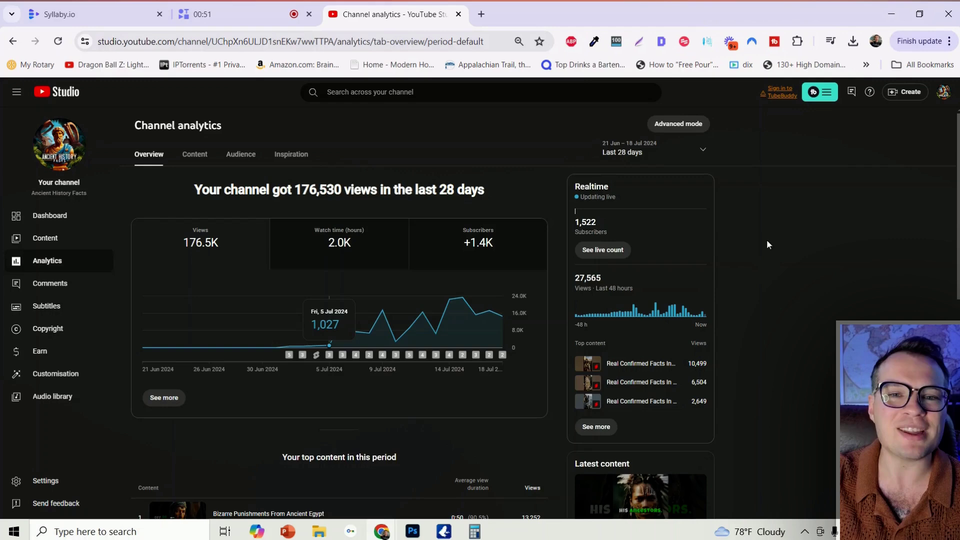
{"action": "scroll", "coordinate": [769, 243], "scroll_direction": "down", "scroll_amount": 1}
{"action": "scroll", "coordinate": [778, 217], "scroll_direction": "down", "scroll_amount": 4}
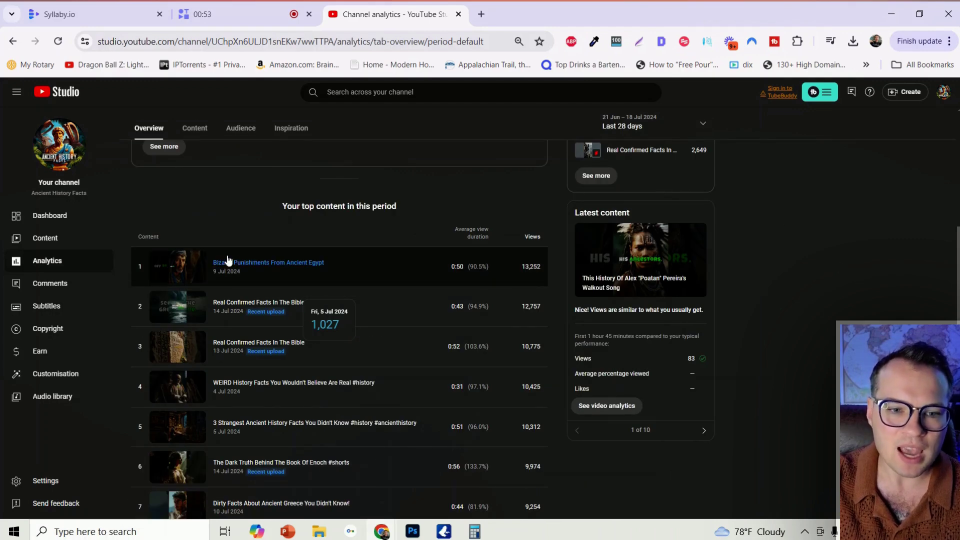
Watch the 'Bizarre Punishments From Ancient Egypt' short full screen from its details, then return to analytics.
{"action": "left_click", "coordinate": [283, 265]}
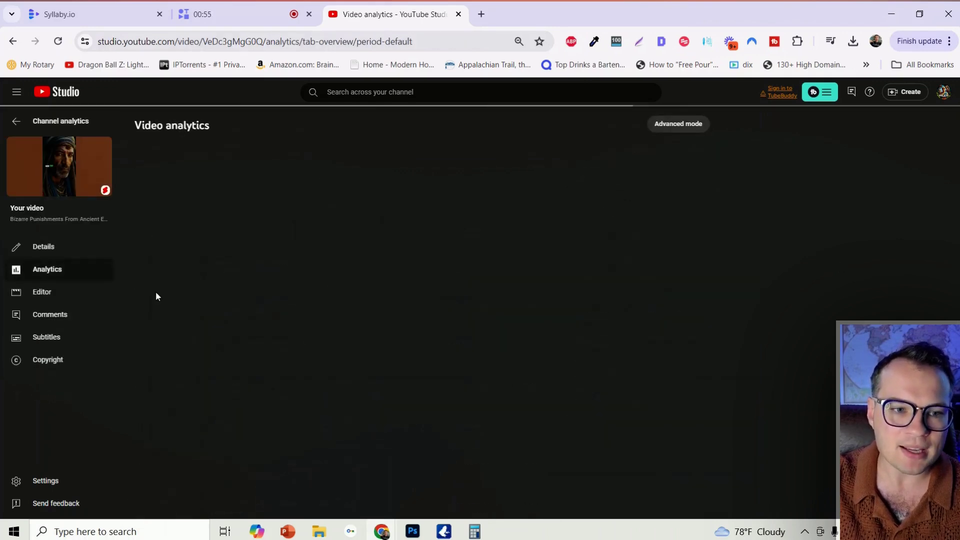
{"action": "left_click", "coordinate": [87, 249]}
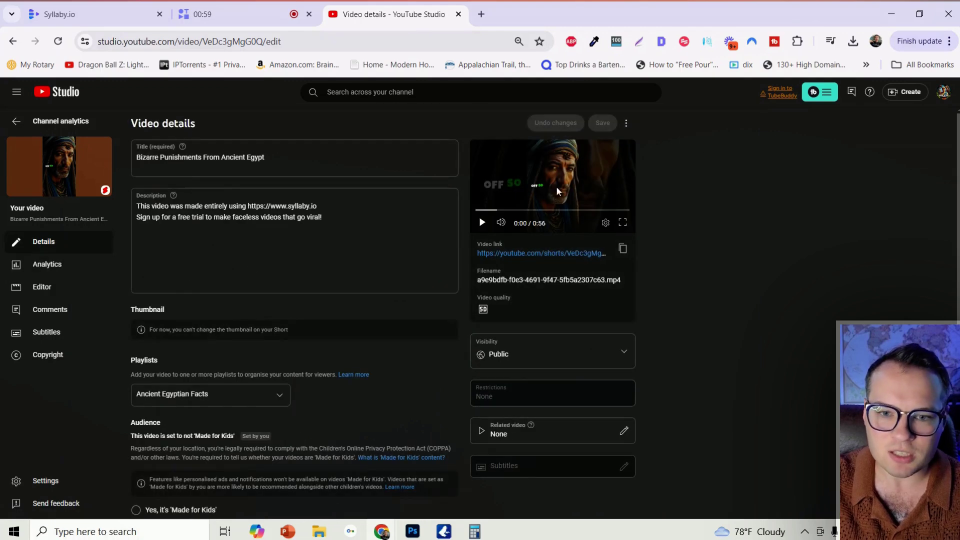
{"action": "left_click", "coordinate": [623, 223]}
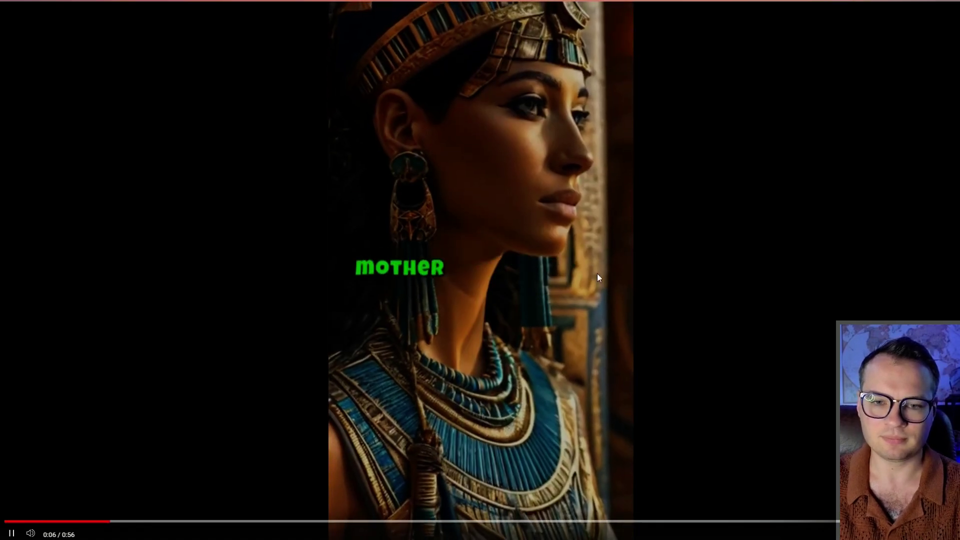
{"action": "left_click", "coordinate": [558, 244]}
{"action": "key", "text": "Escape"}
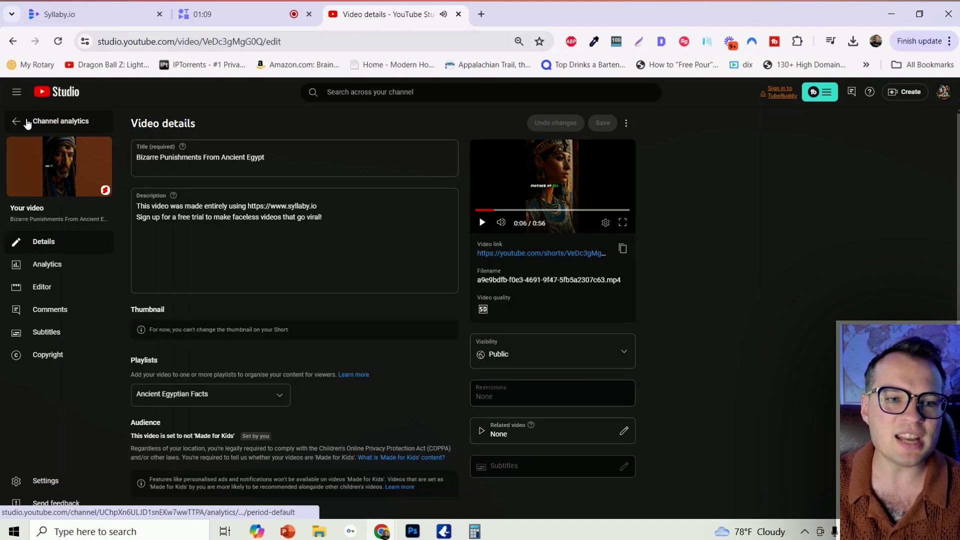
{"action": "left_click", "coordinate": [20, 122]}
Go back from the Syllaby video preview to the Content List.
{"action": "left_click", "coordinate": [104, 7]}
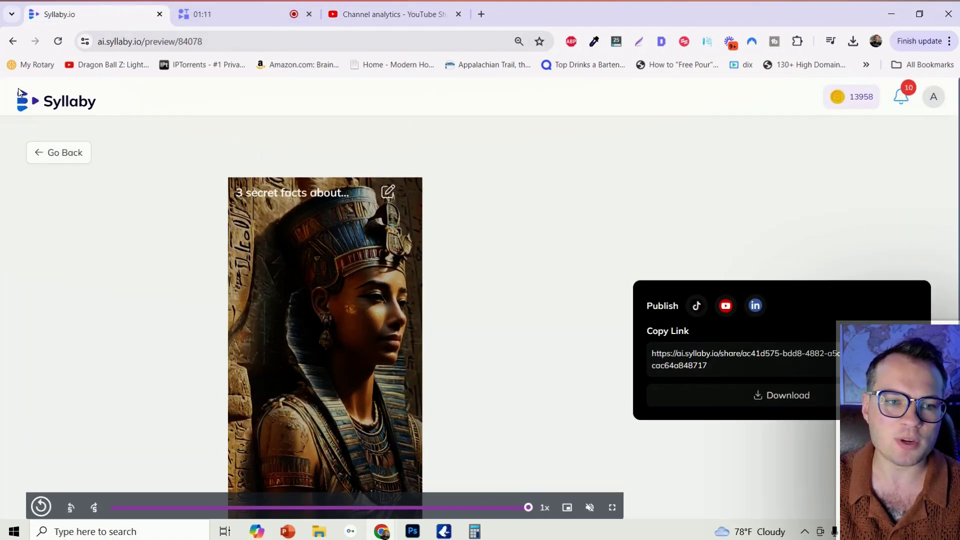
{"action": "left_click", "coordinate": [56, 158]}
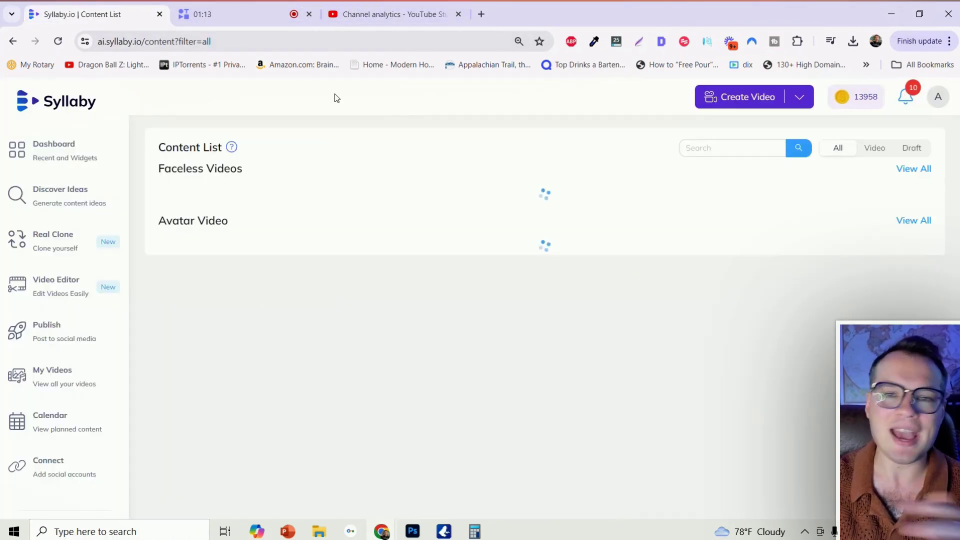